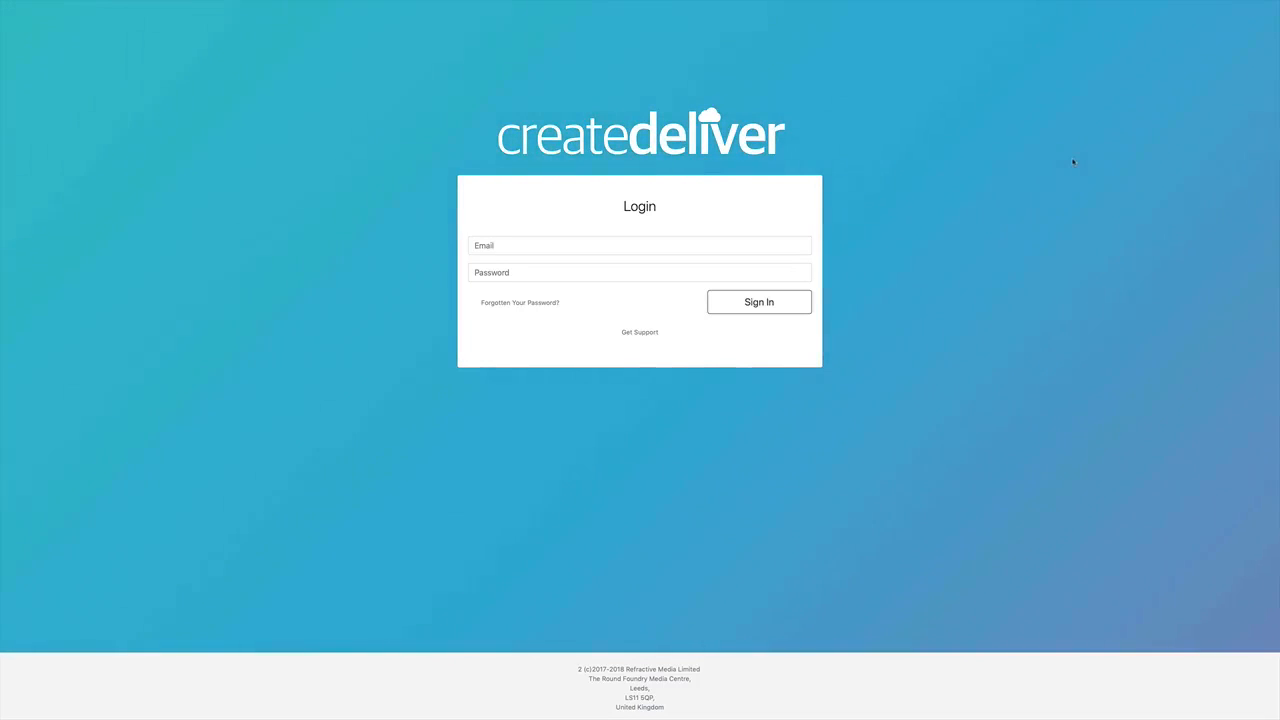
Step: Sign in to the site with the saved admin login and its stored password
{"action": "left_click", "coordinate": [543, 245]}
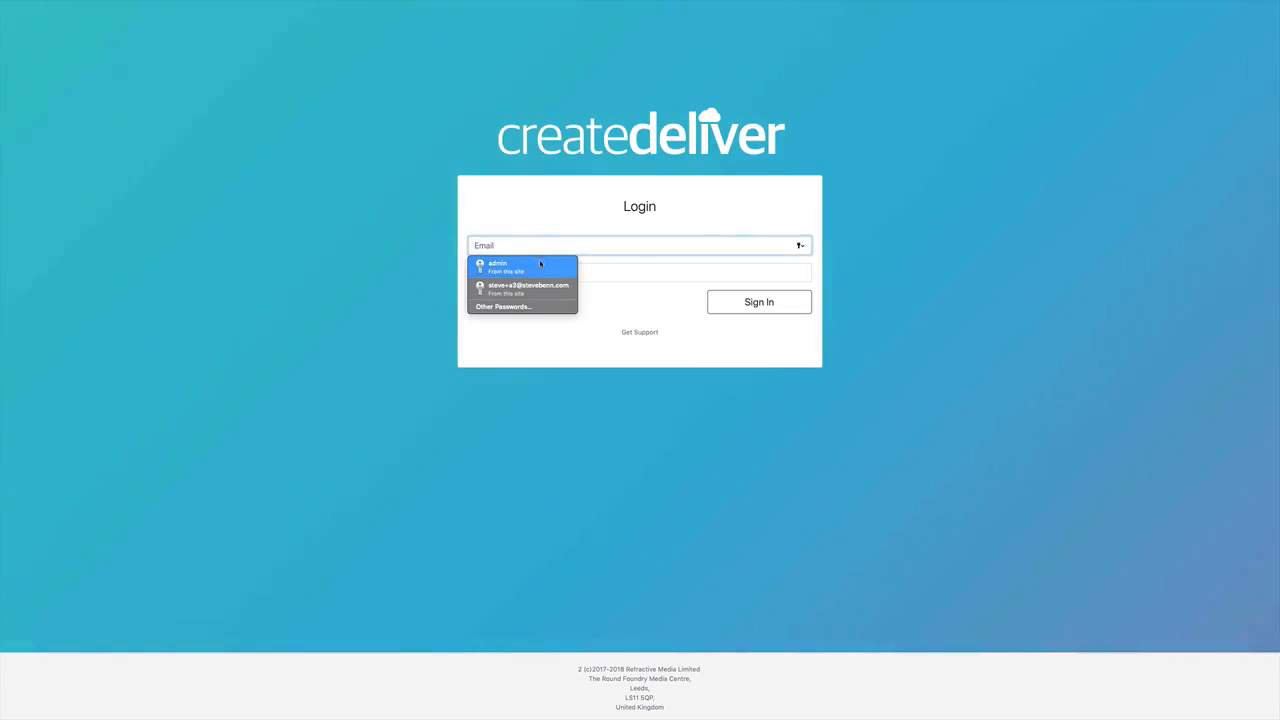
{"action": "left_click", "coordinate": [543, 262]}
{"action": "left_click", "coordinate": [788, 303]}
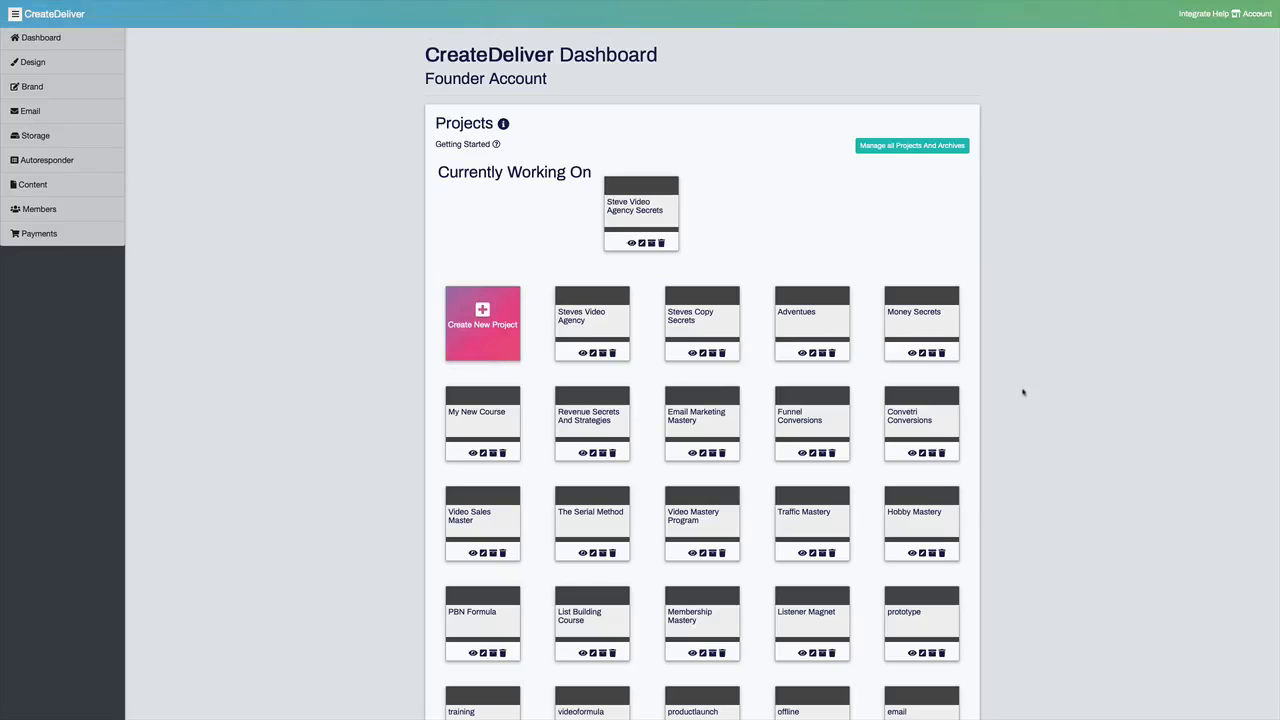
Step: Start a new Paid For project and name the course Steves Social Media Video
{"action": "left_click", "coordinate": [486, 328]}
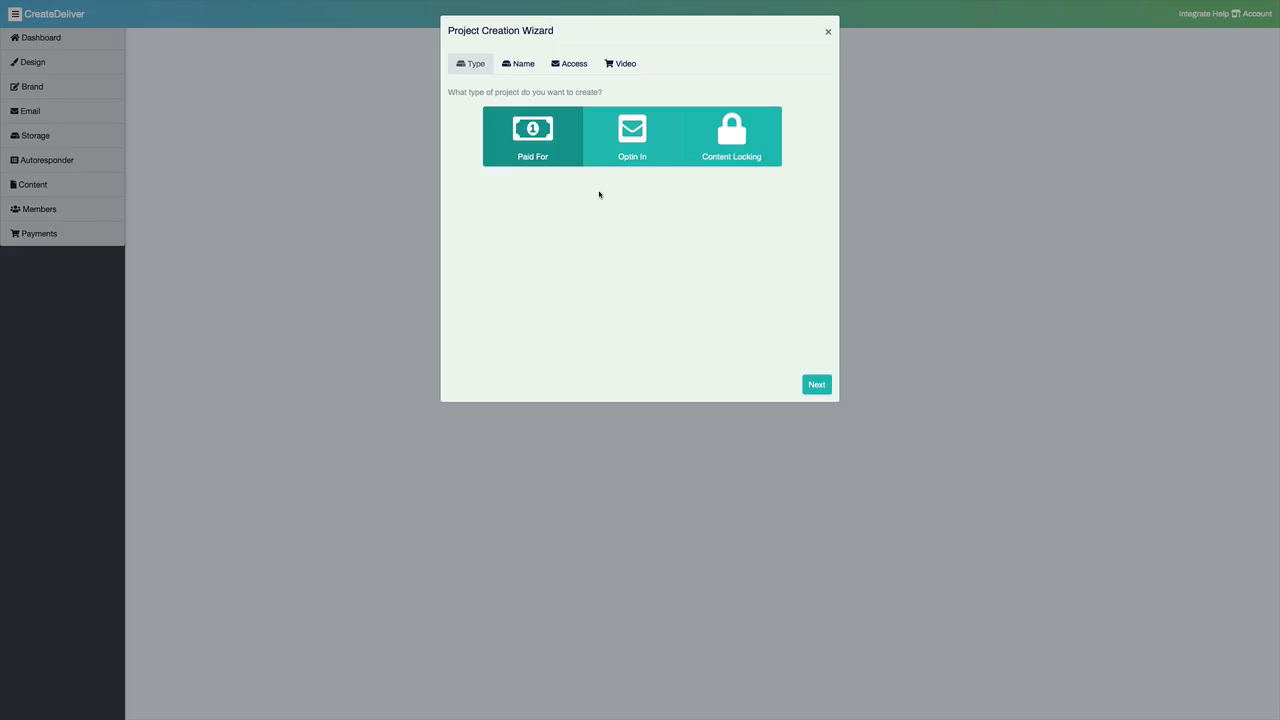
{"action": "left_click", "coordinate": [817, 385]}
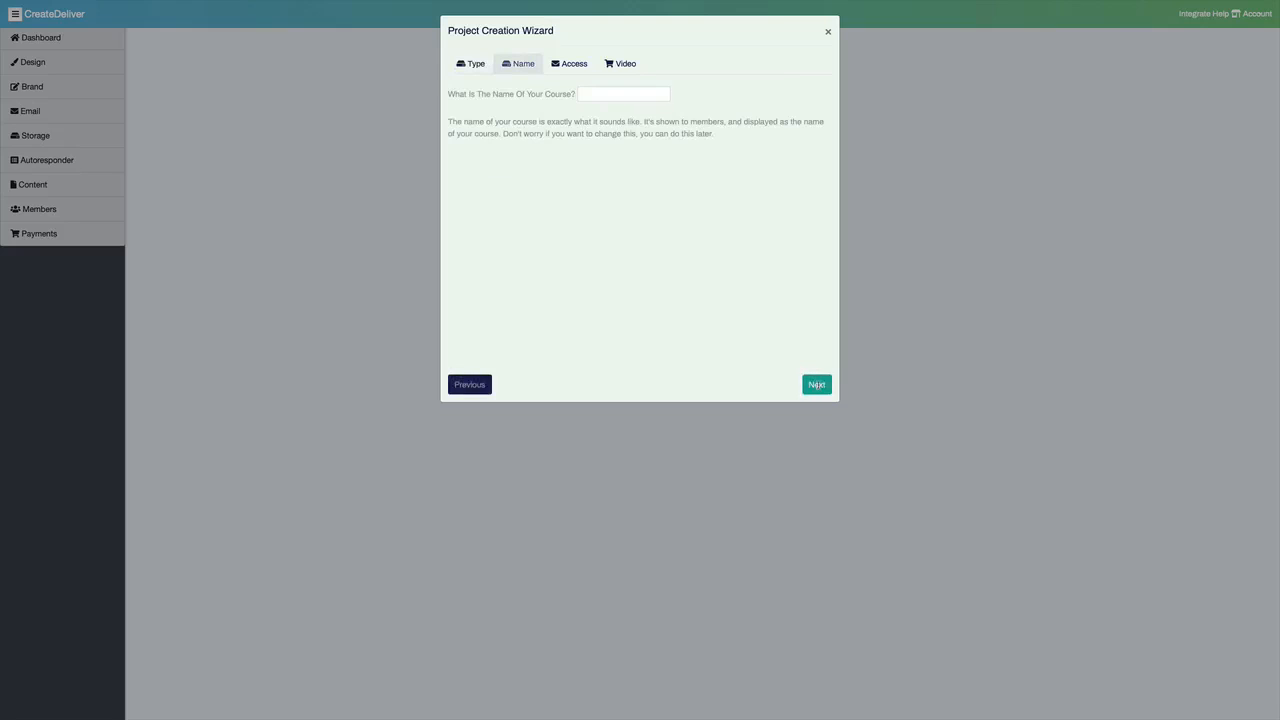
{"action": "left_click", "coordinate": [597, 92]}
{"action": "type", "text": "Steves Eoc"}
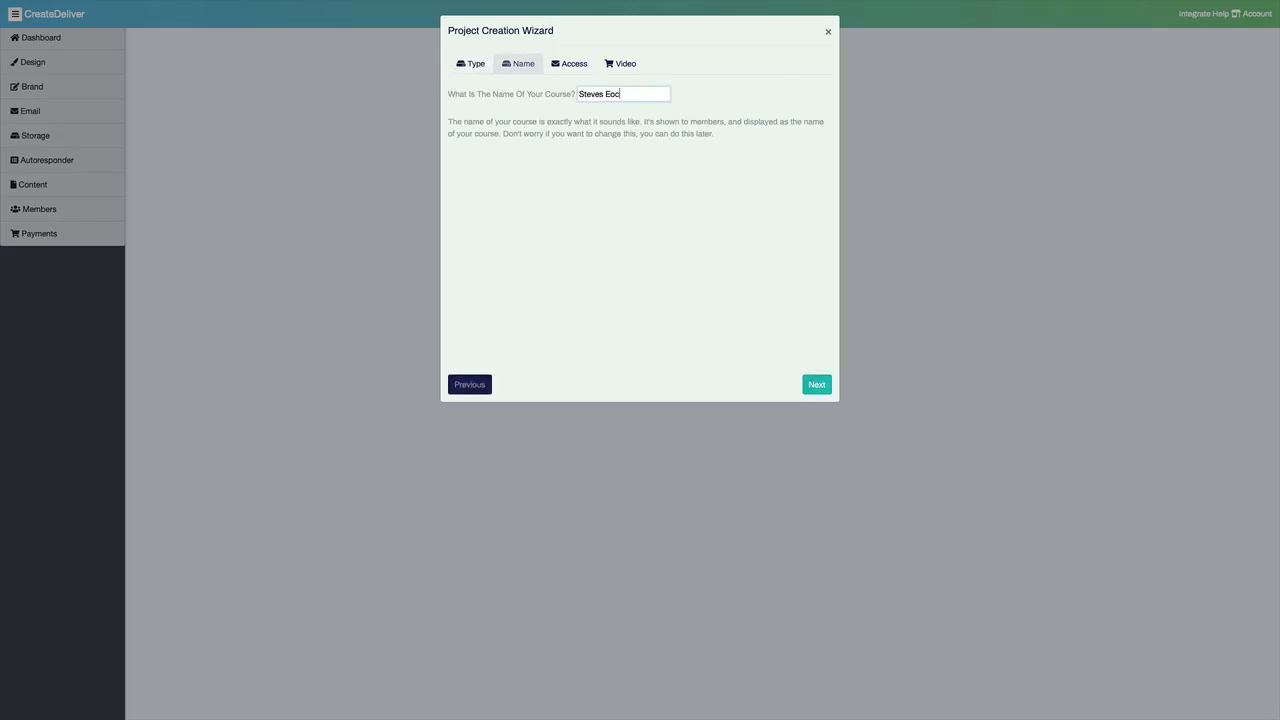
{"action": "key", "text": "BackSpace"}
{"action": "key", "text": "BackSpace"}
{"action": "key", "text": "BackSpace"}
{"action": "type", "text": "Social Media Video"}
{"action": "left_click", "coordinate": [815, 384]}
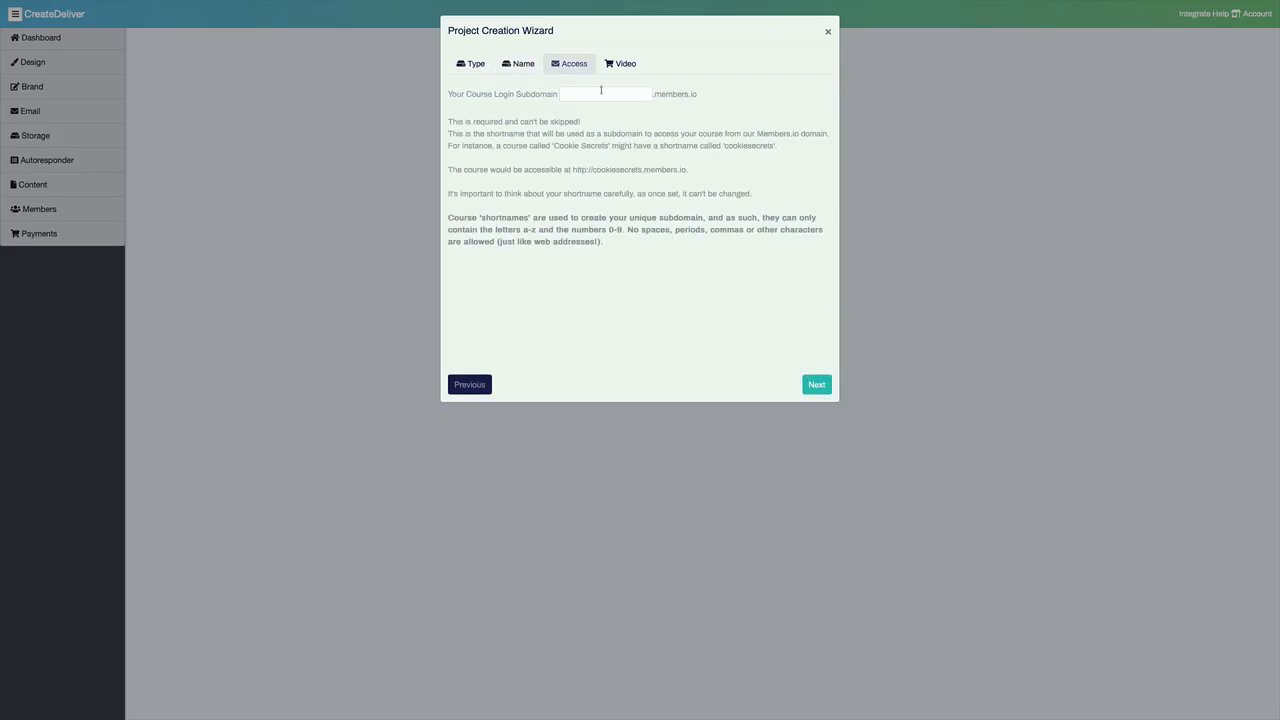
Step: Set the course login subdomain to stevessocialmedia and autobuild the project's lessons from the easyvideoformula Amazon S3 bucket
{"action": "left_click", "coordinate": [600, 93]}
{"action": "type", "text": "stevessocialmedia"}
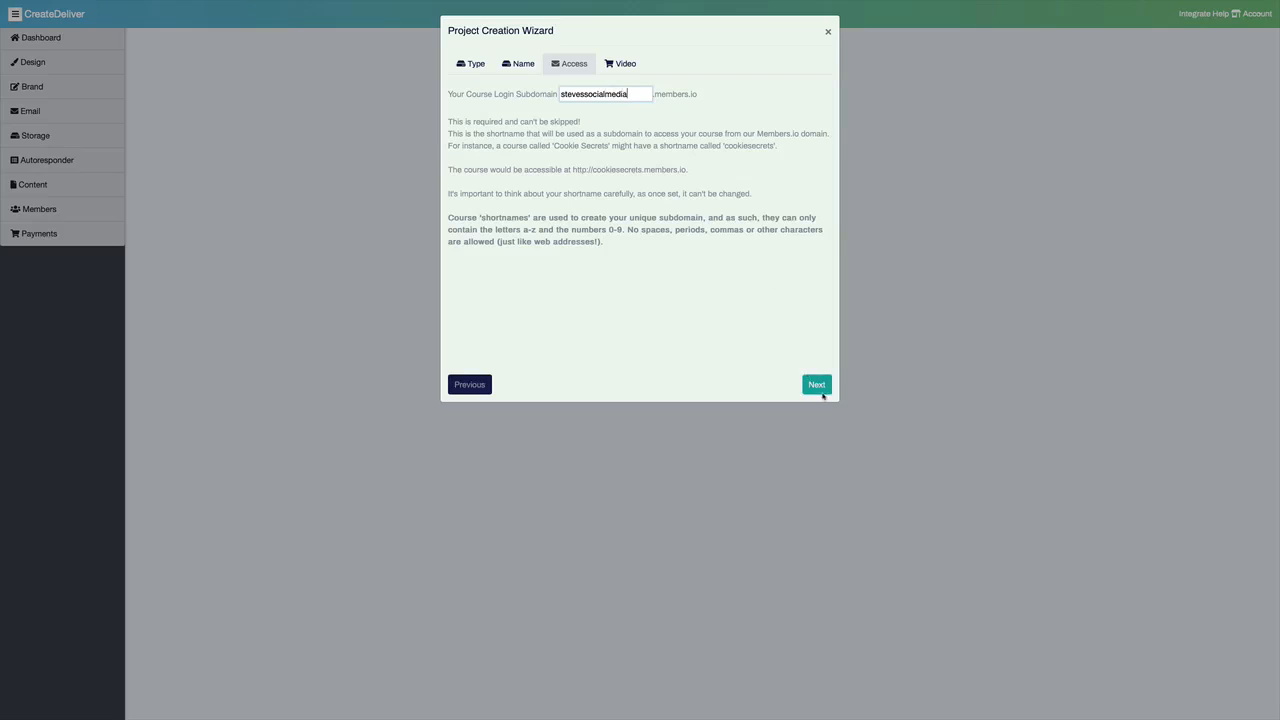
{"action": "left_click", "coordinate": [817, 385]}
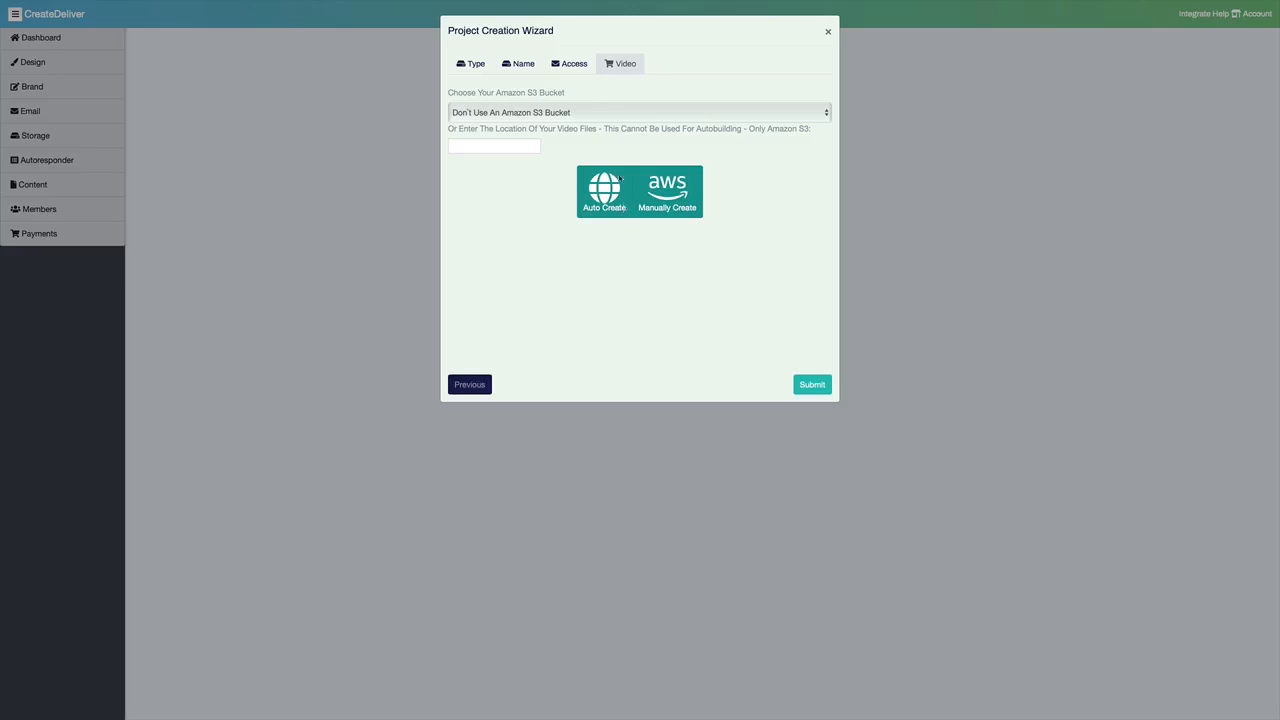
{"action": "left_click", "coordinate": [620, 178]}
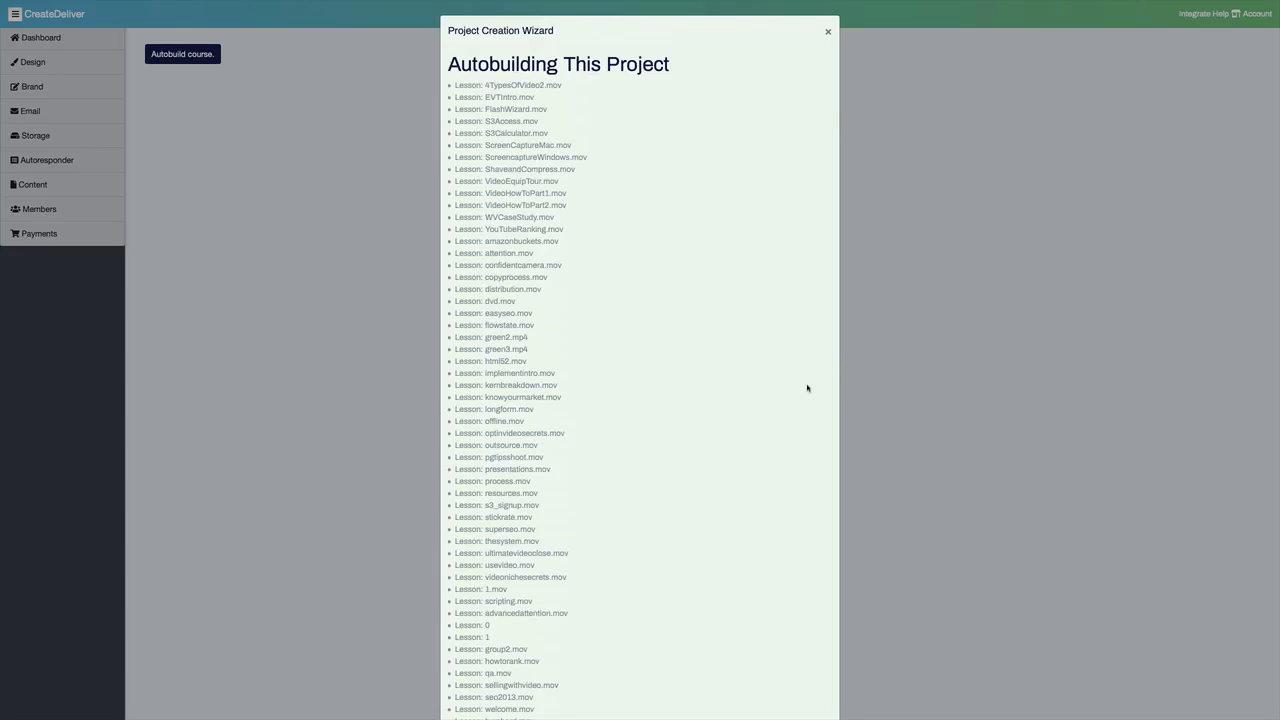
{"action": "left_click", "coordinate": [826, 33]}
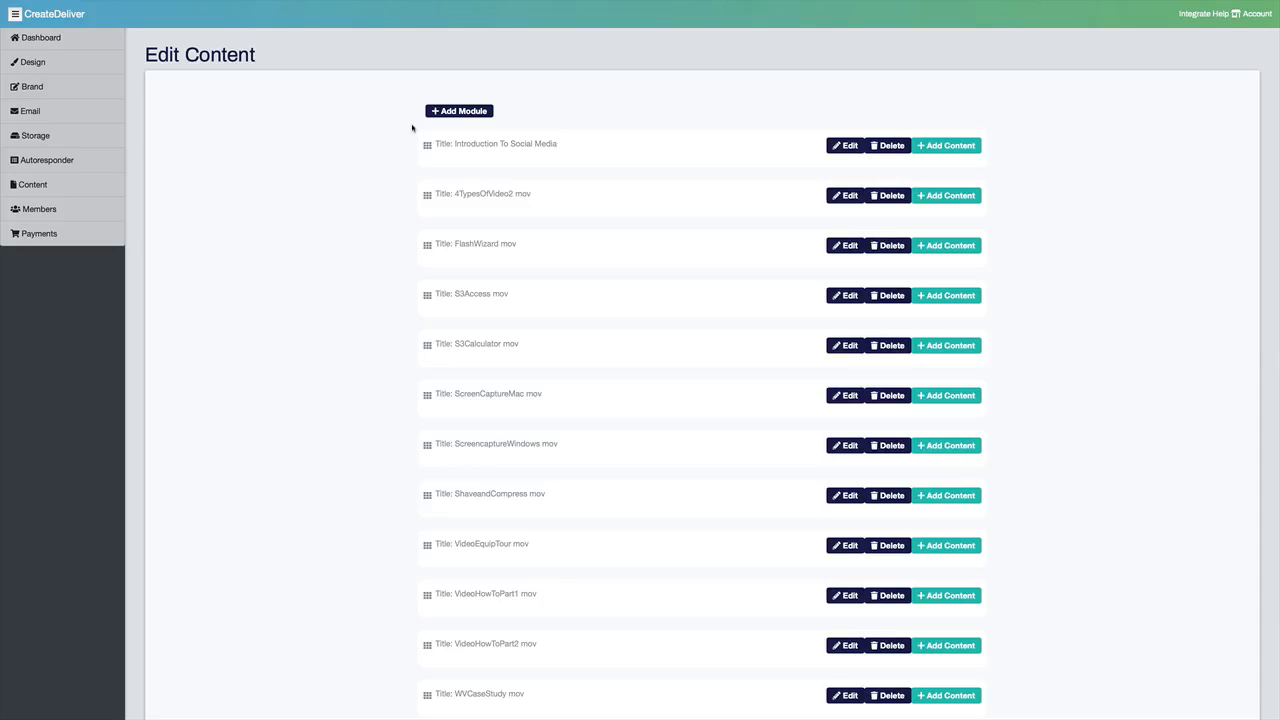
Step: Rename the first module Introduction To Social Media Module and move it below the 4TypesOfVideo2 mov module
{"action": "left_click", "coordinate": [555, 145]}
{"action": "left_click", "coordinate": [545, 145]}
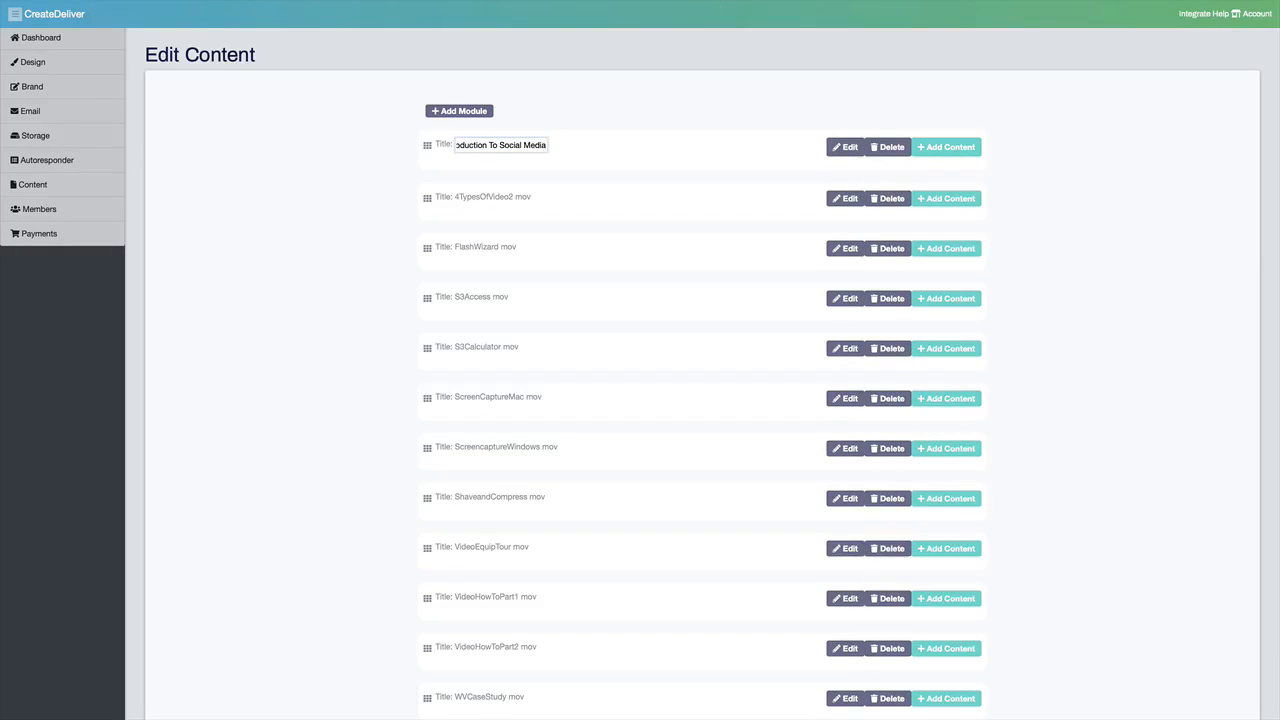
{"action": "type", "text": "Module"}
{"action": "key", "text": "Return"}
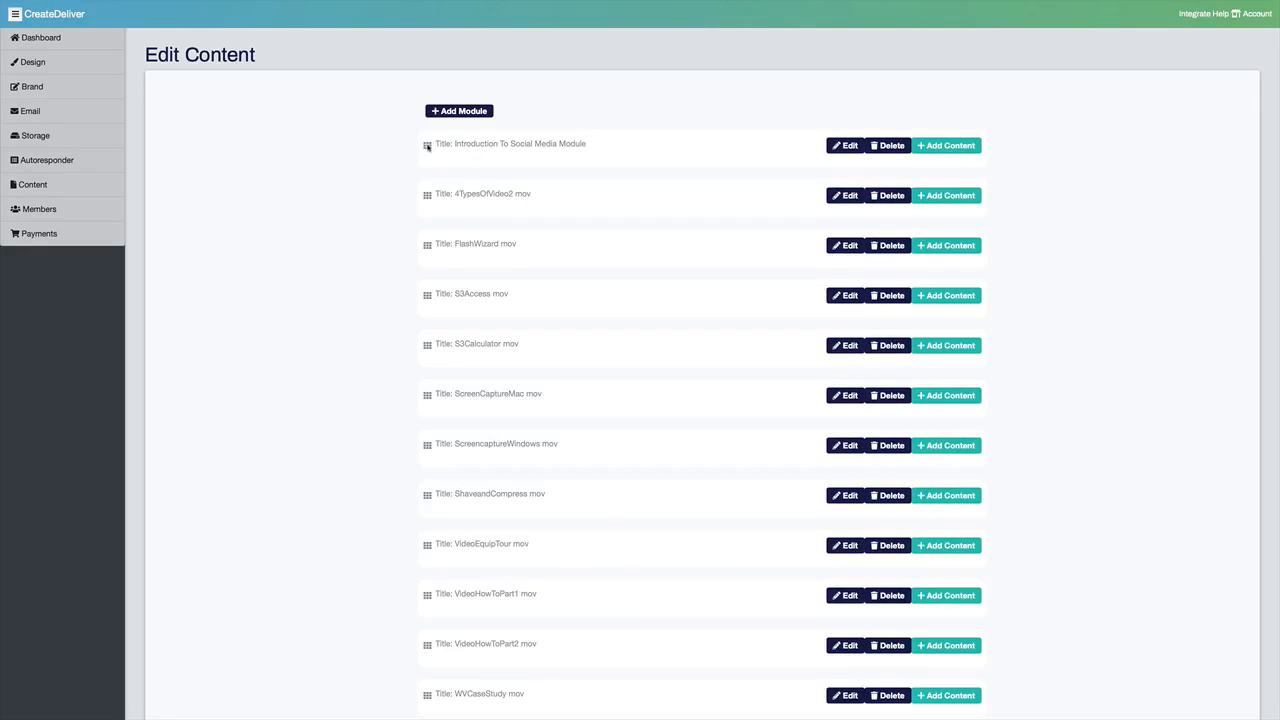
{"action": "left_click_drag", "start_coordinate": [427, 145], "coordinate": [426, 206]}
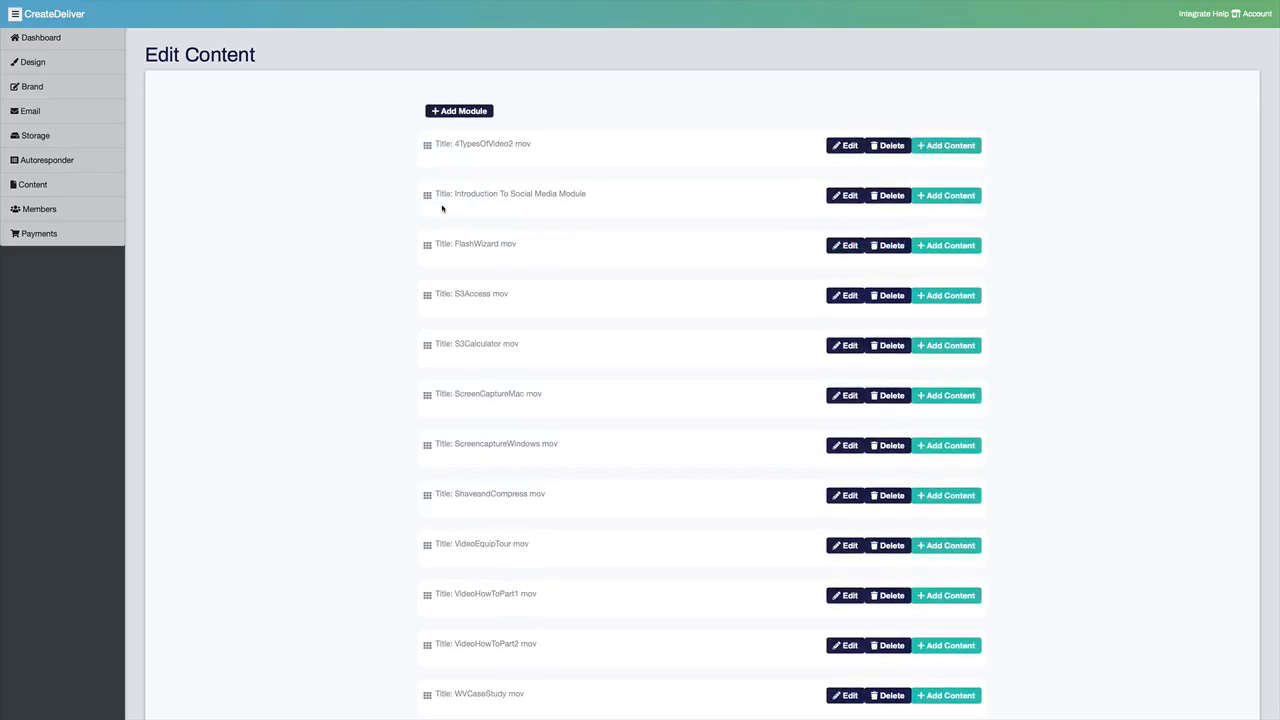
Step: Set the Introduction To Social Media Module to Paid Upgrade Required and save the module
{"action": "left_click", "coordinate": [849, 196]}
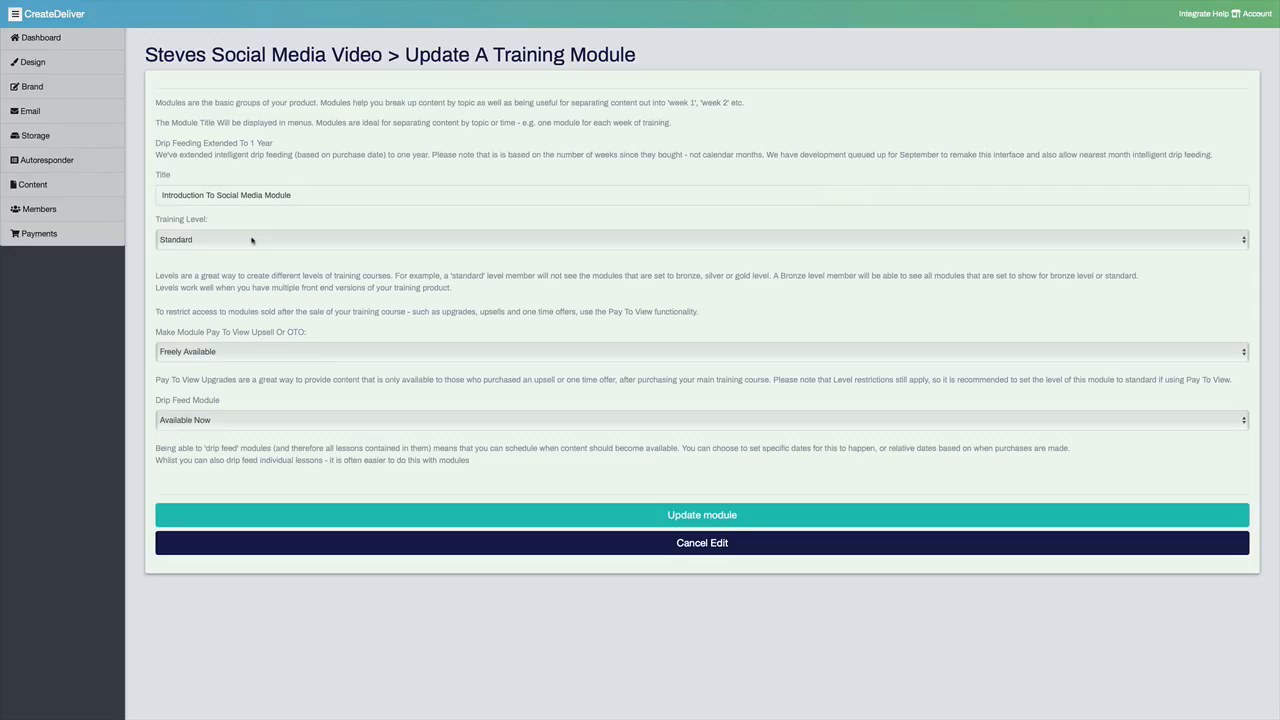
{"action": "left_click", "coordinate": [226, 350]}
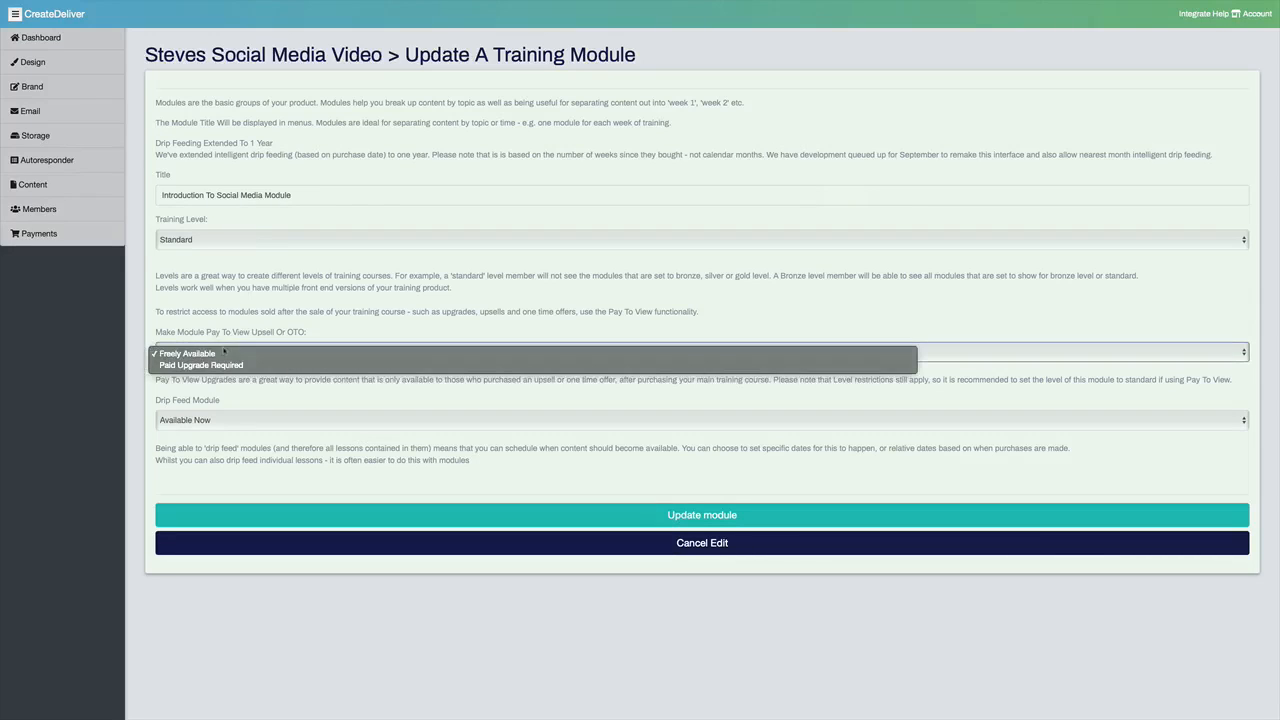
{"action": "left_click", "coordinate": [227, 365]}
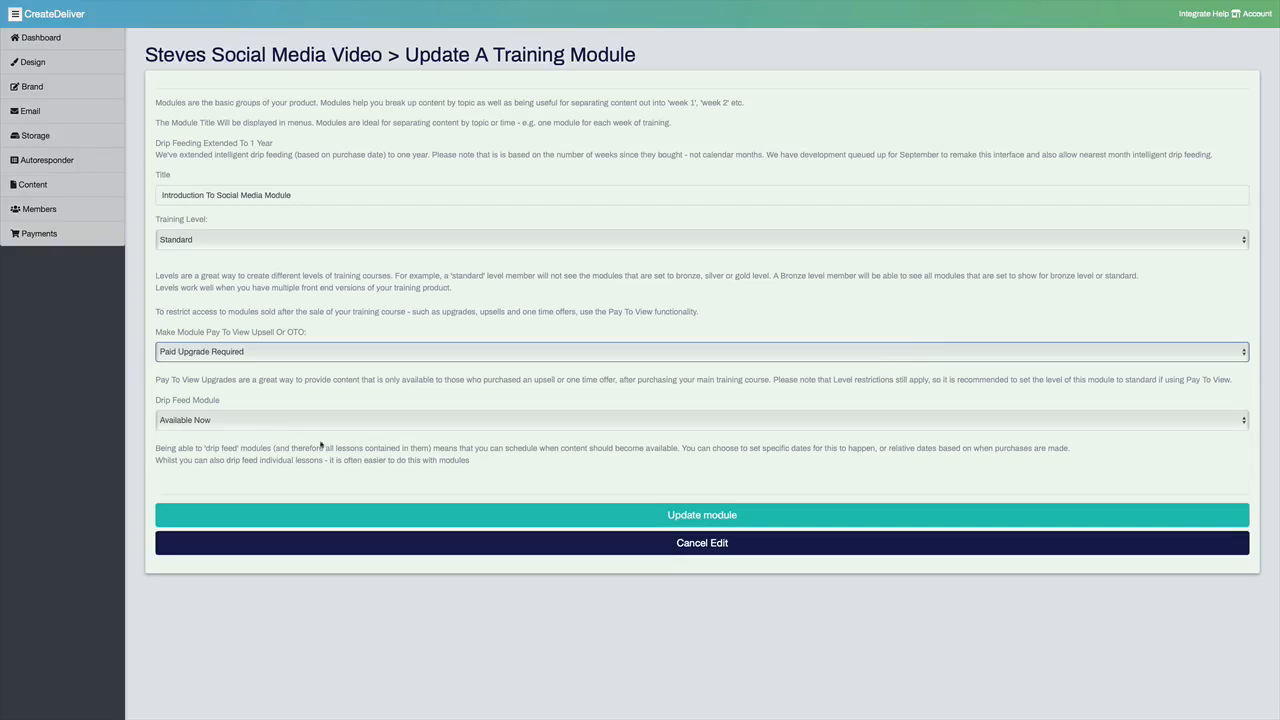
{"action": "left_click", "coordinate": [373, 516]}
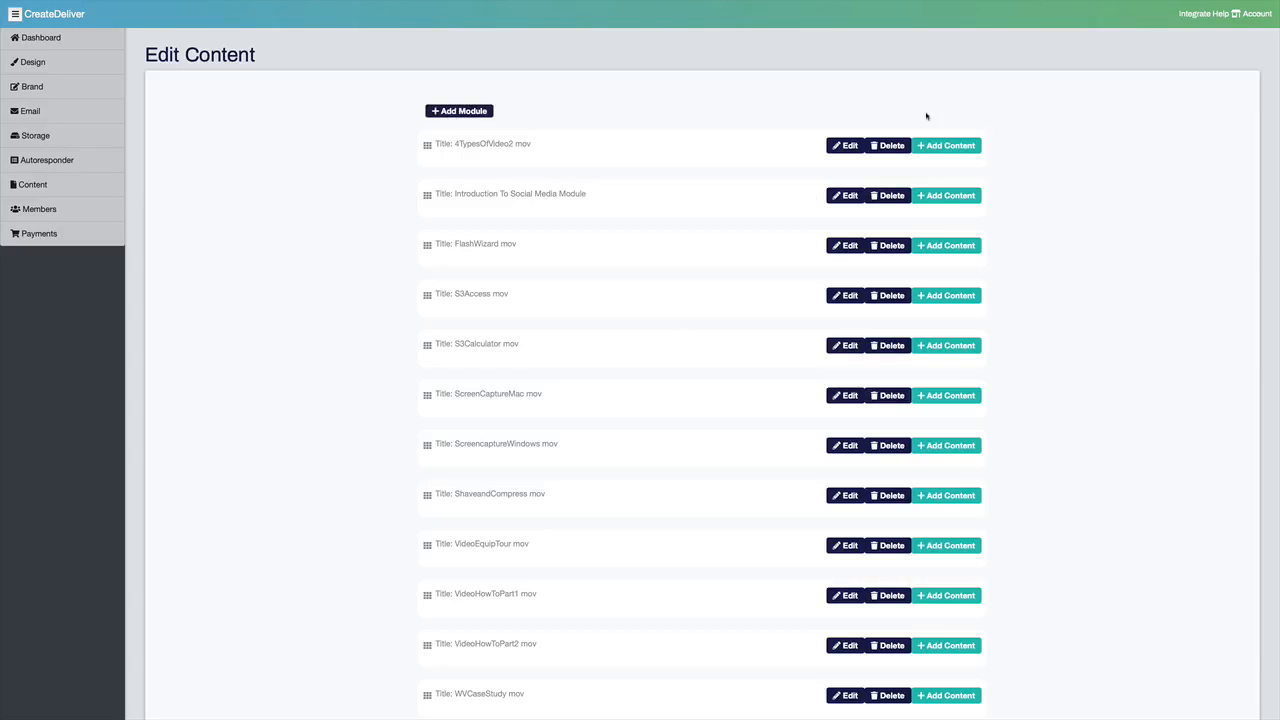
Step: Create content titled Brand New Content in the 4TypesOfVideo2 mov module and assign the video EVTIntro.mov from the S3 bucket
{"action": "left_click", "coordinate": [939, 146]}
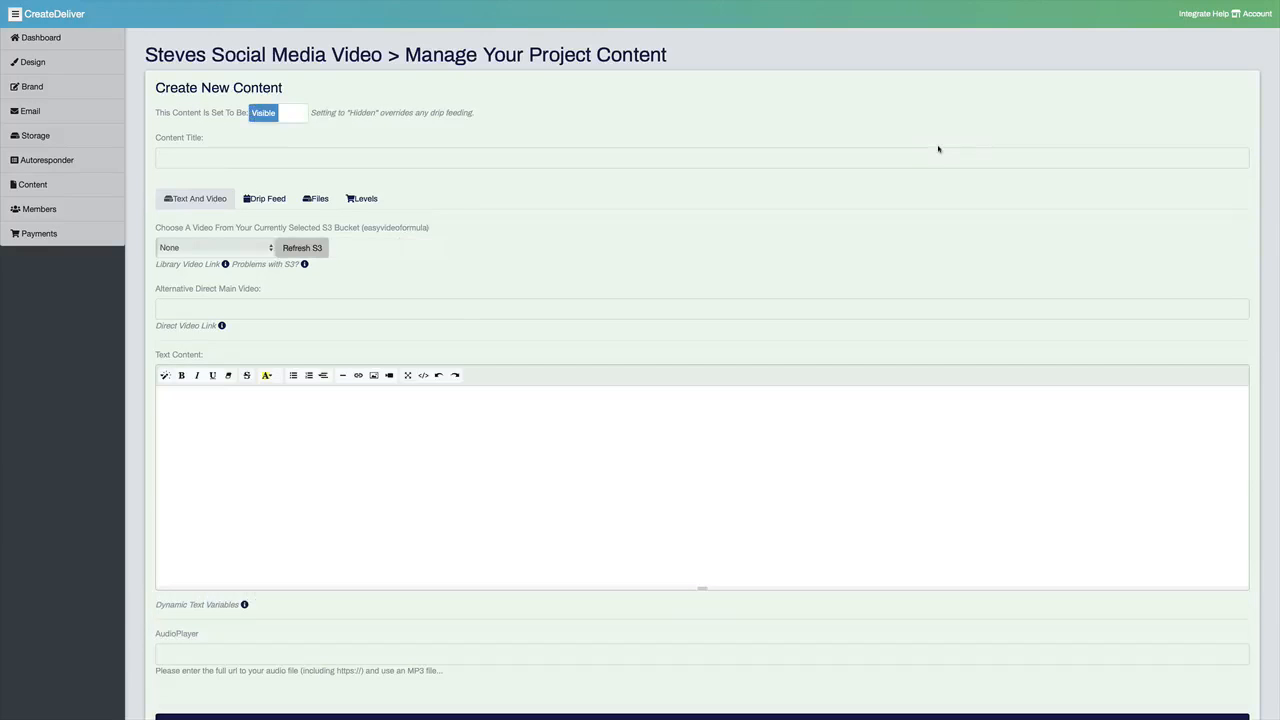
{"action": "left_click", "coordinate": [207, 160]}
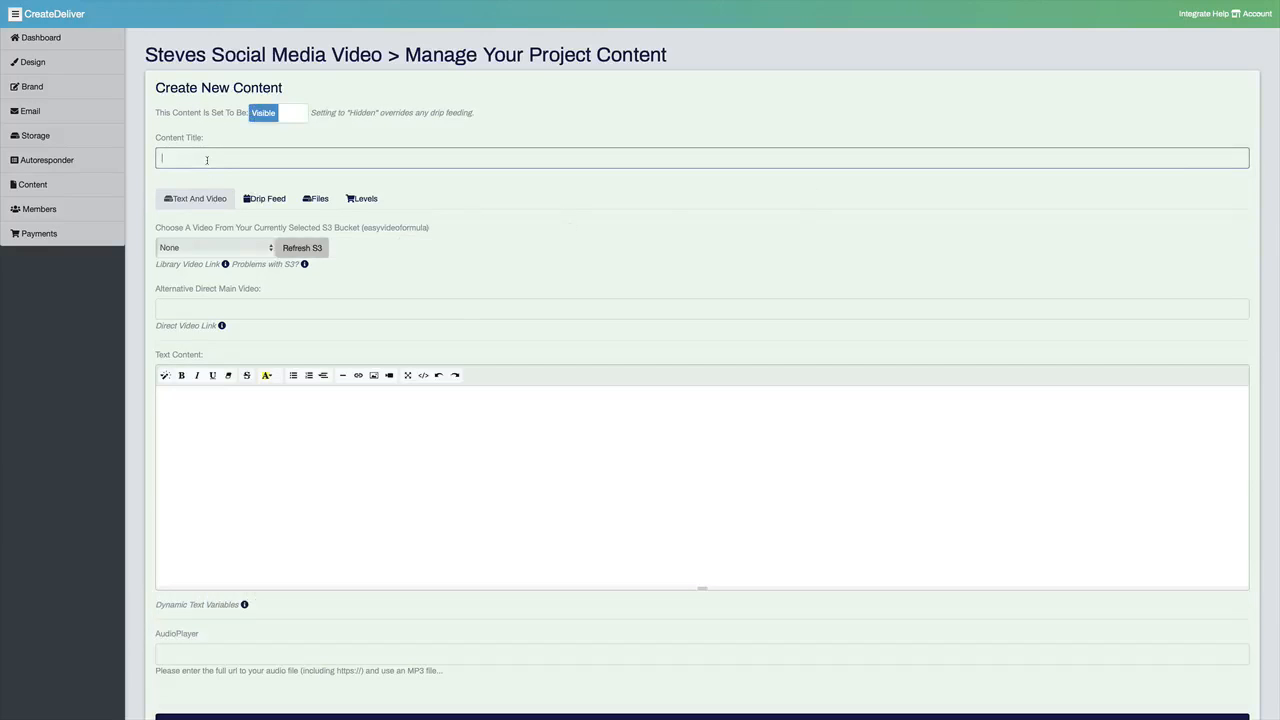
{"action": "type", "text": "Brand New Content"}
{"action": "left_click", "coordinate": [235, 245]}
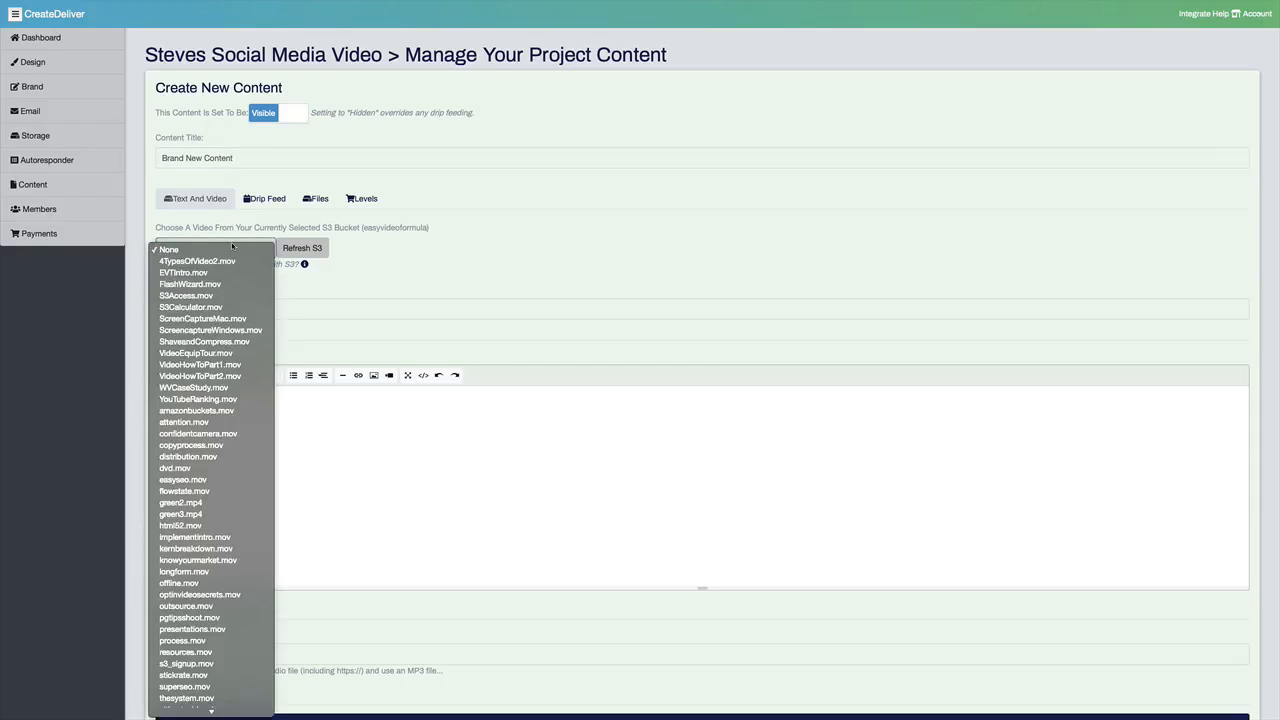
{"action": "left_click", "coordinate": [230, 273]}
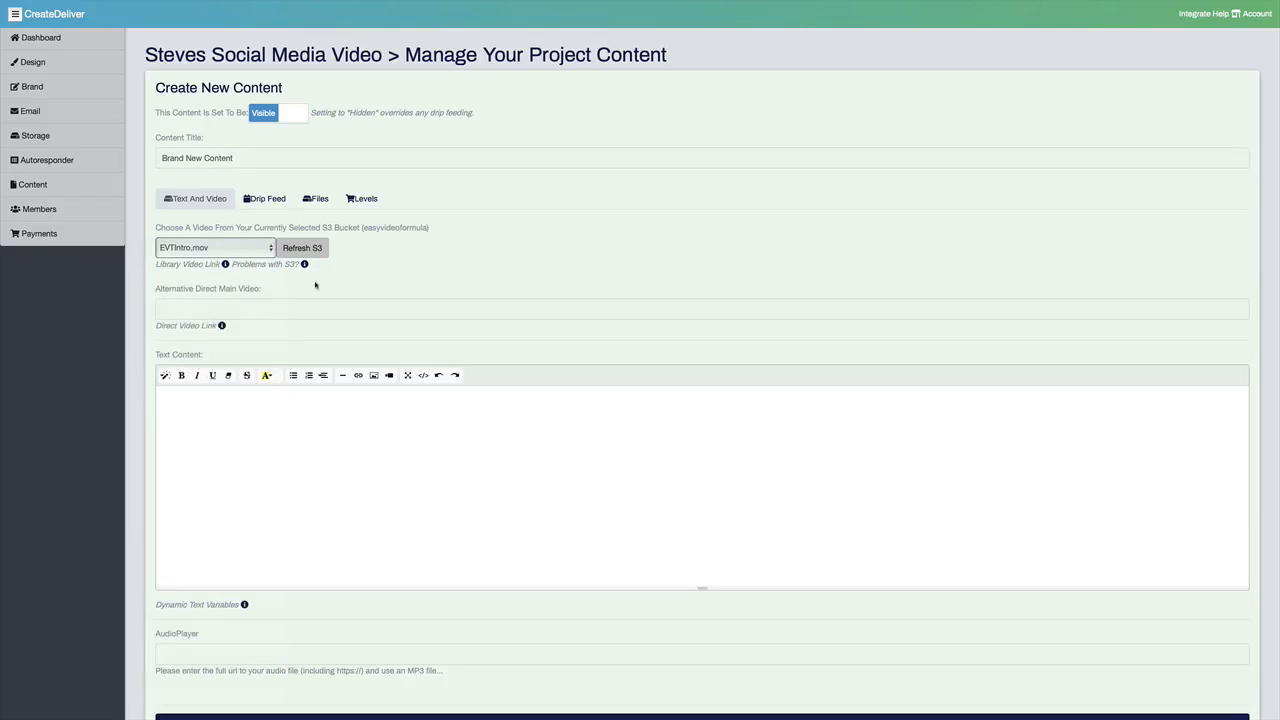
Step: Enter "Add some test content" as the text content of the new lesson
{"action": "left_click", "coordinate": [244, 405]}
{"action": "type", "text": "Add some test conetnt"}
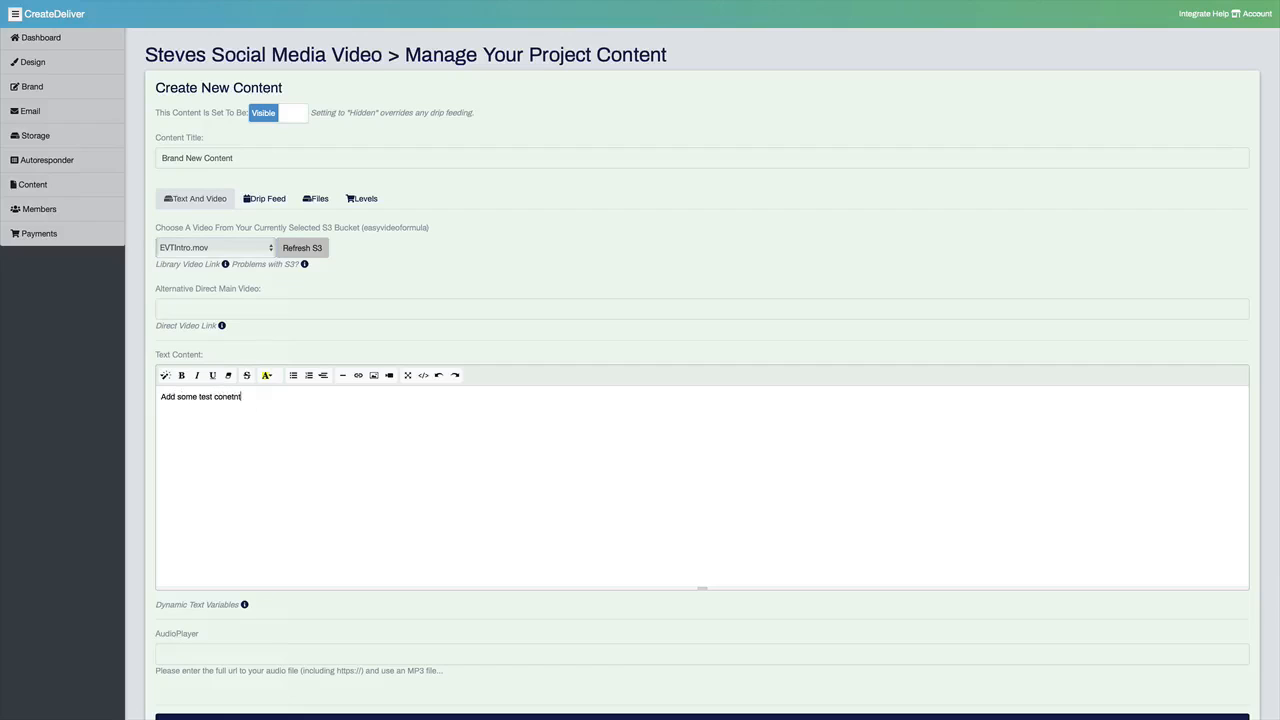
{"action": "key", "text": "BackSpace"}
{"action": "key", "text": "BackSpace"}
{"action": "key", "text": "BackSpace"}
{"action": "key", "text": "BackSpace"}
{"action": "type", "text": "ten"}
Step: Examine the drip feeding schedule options for the new content
{"action": "left_click", "coordinate": [268, 198]}
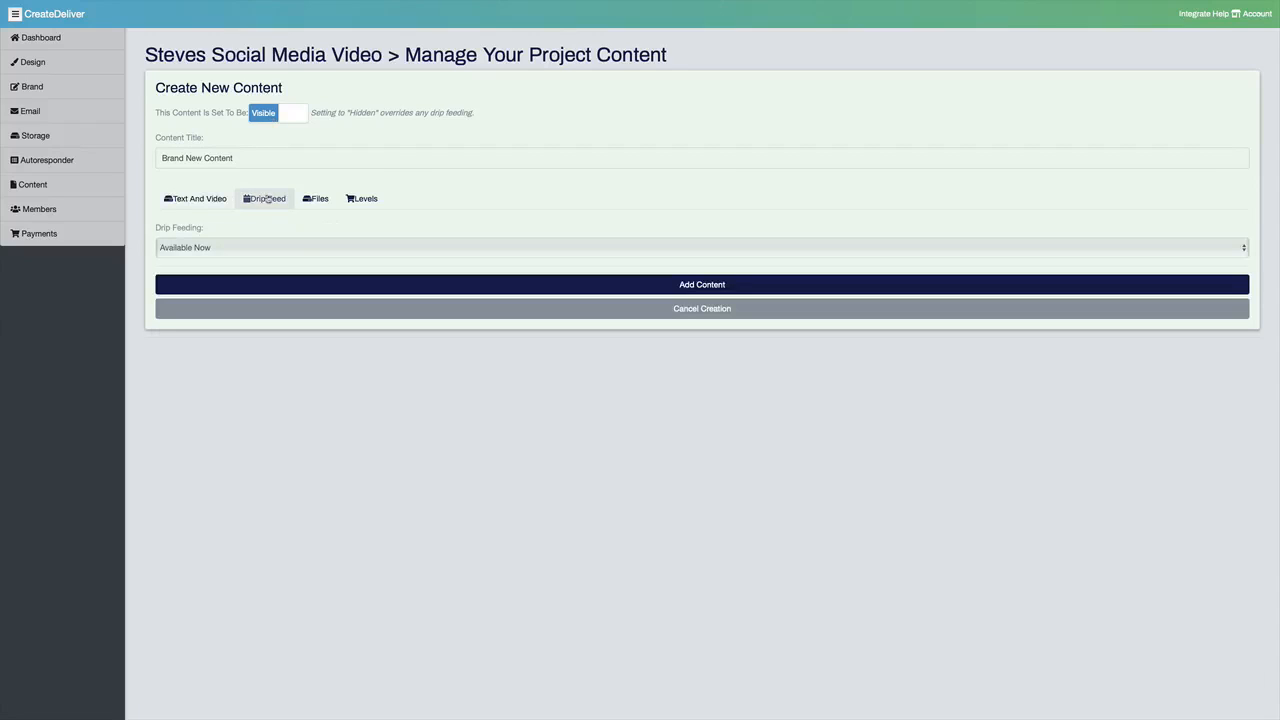
{"action": "left_click", "coordinate": [276, 246]}
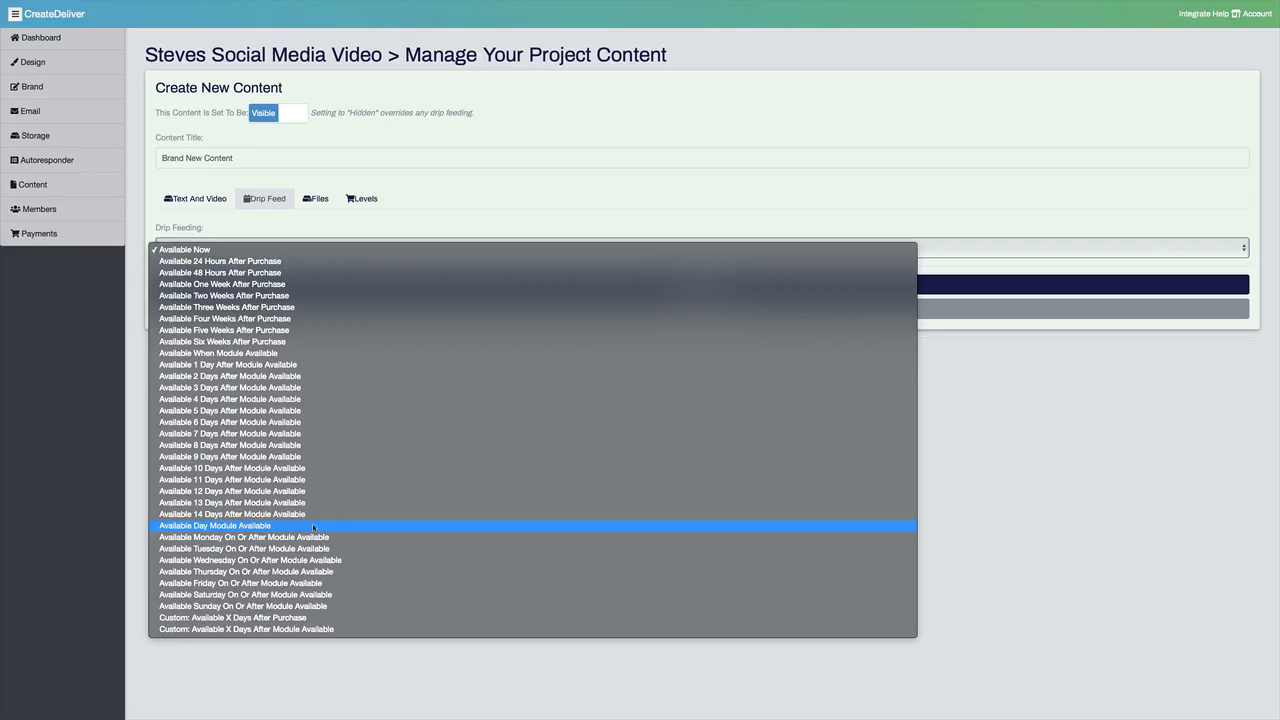
{"action": "left_click", "coordinate": [457, 221]}
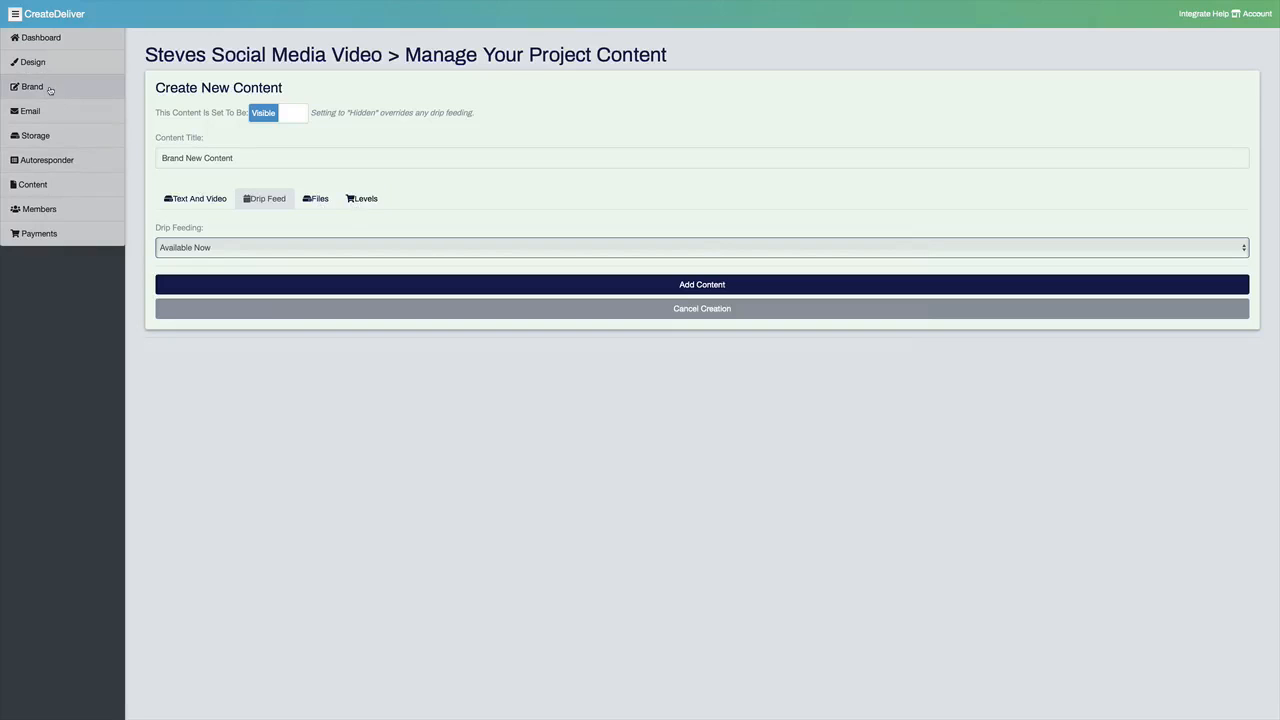
Step: Choose the 14 Days drip feed exemption in the project's storage settings and open the welcome email template
{"action": "left_click", "coordinate": [35, 135]}
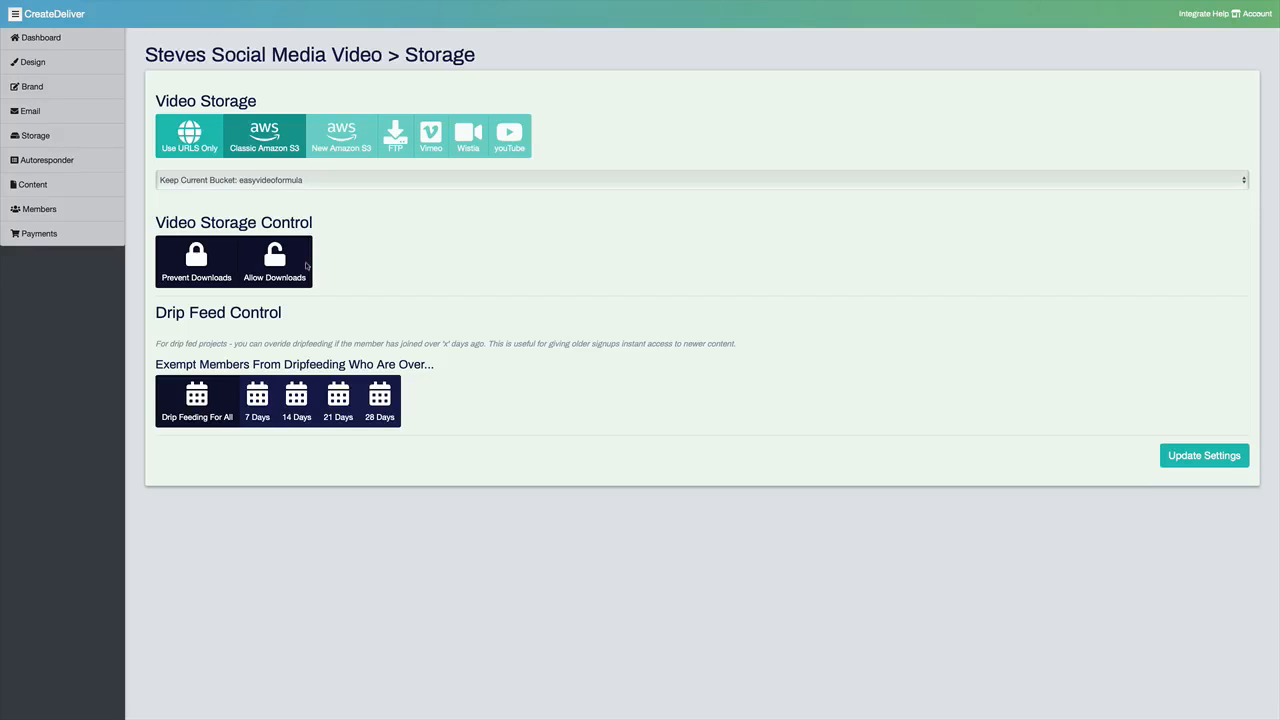
{"action": "left_click", "coordinate": [303, 401]}
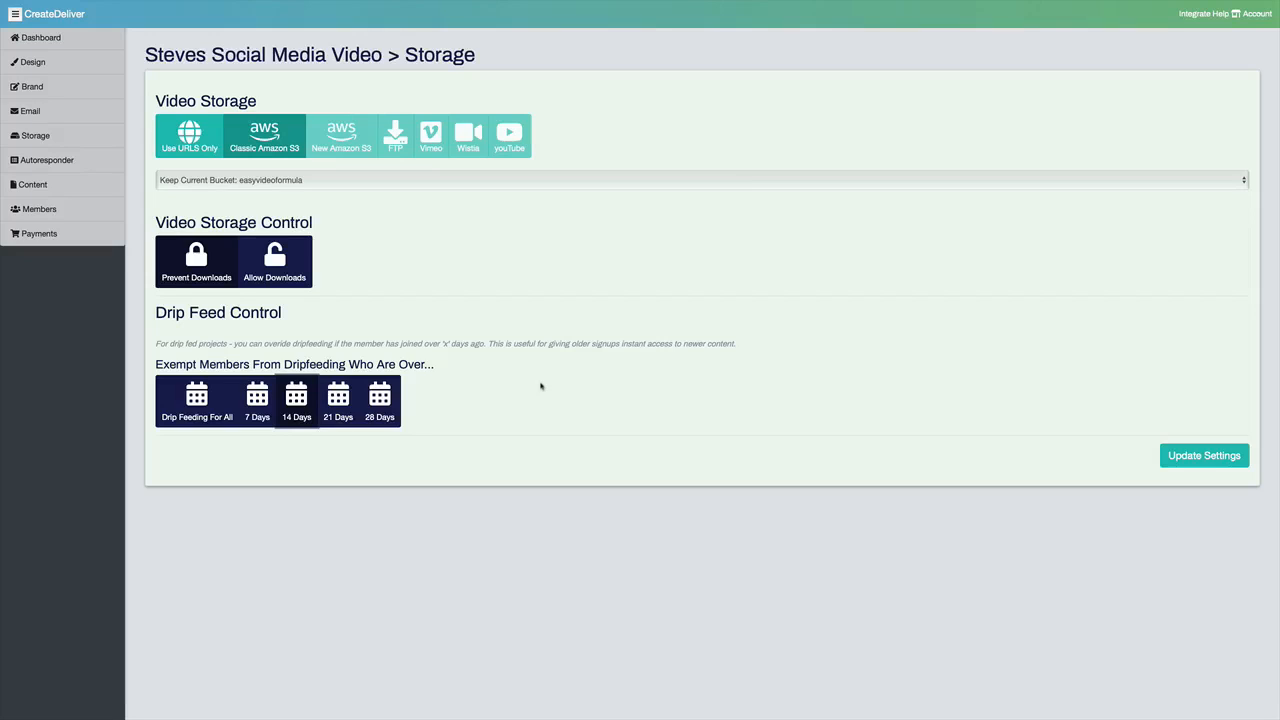
{"action": "left_click", "coordinate": [90, 121]}
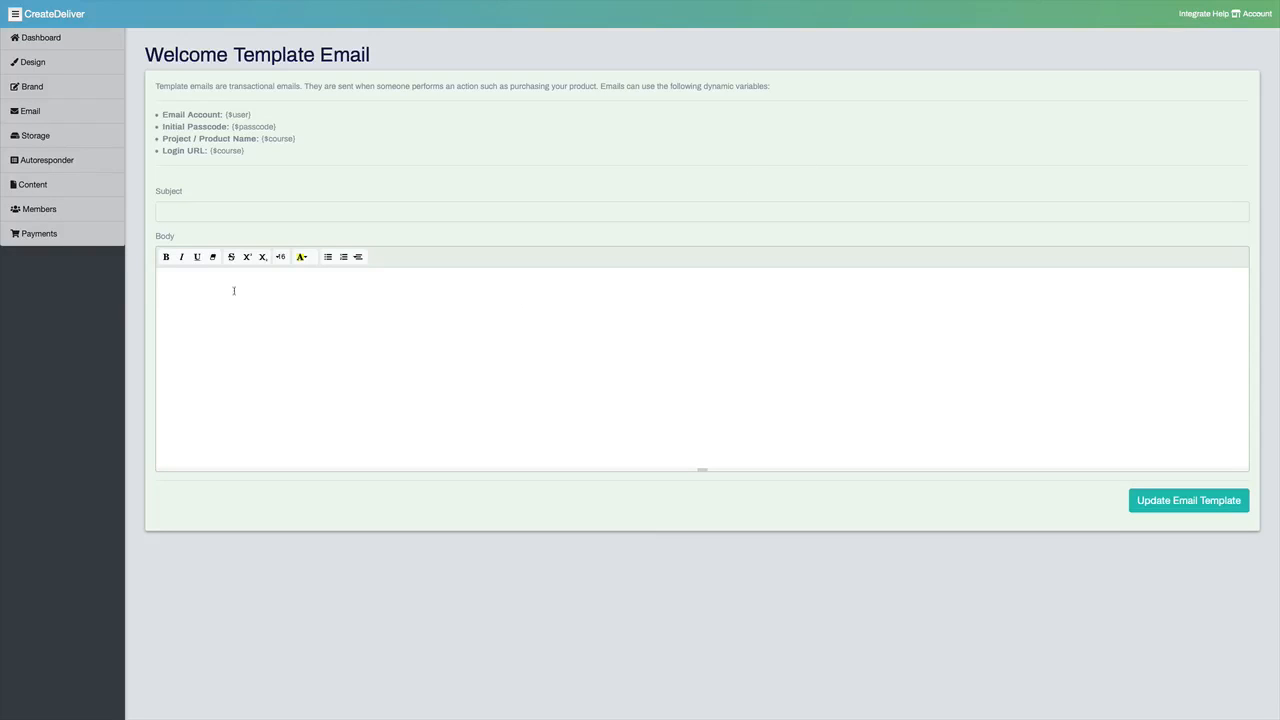
Step: Start a new member account and set its Introduction To Social Media Module upgrade to Purchased
{"action": "left_click", "coordinate": [40, 210]}
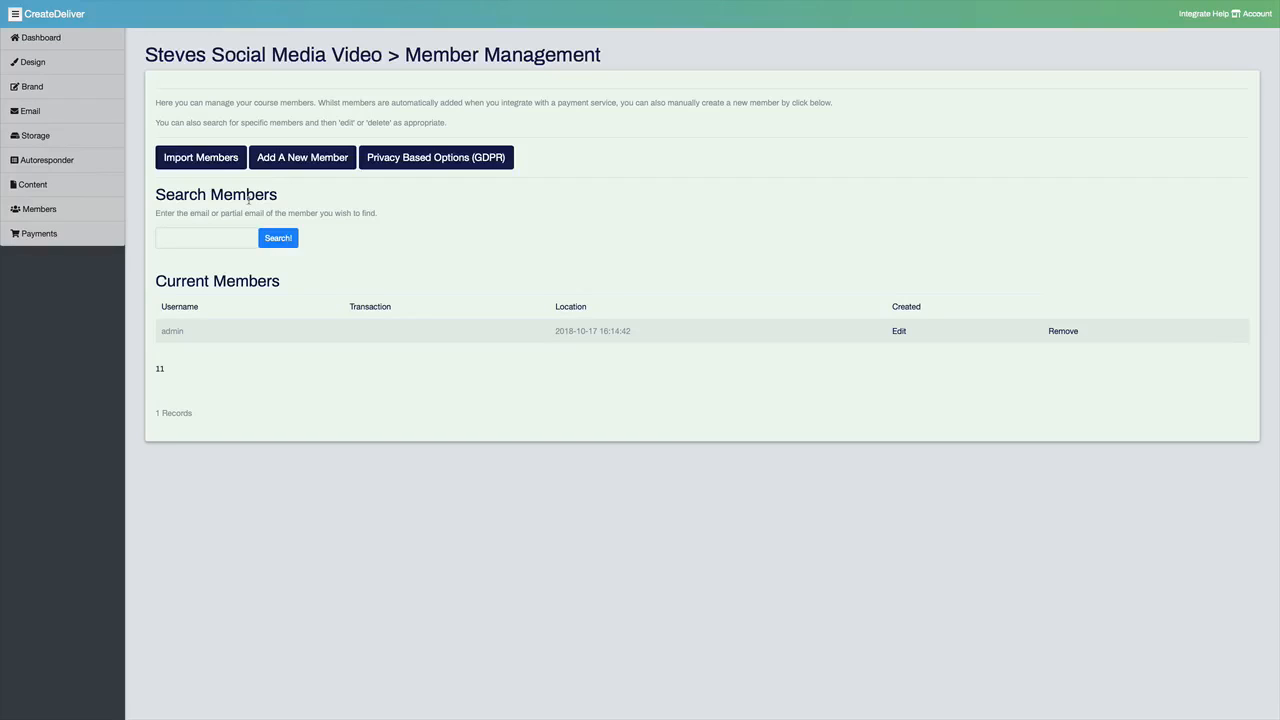
{"action": "left_click", "coordinate": [290, 158]}
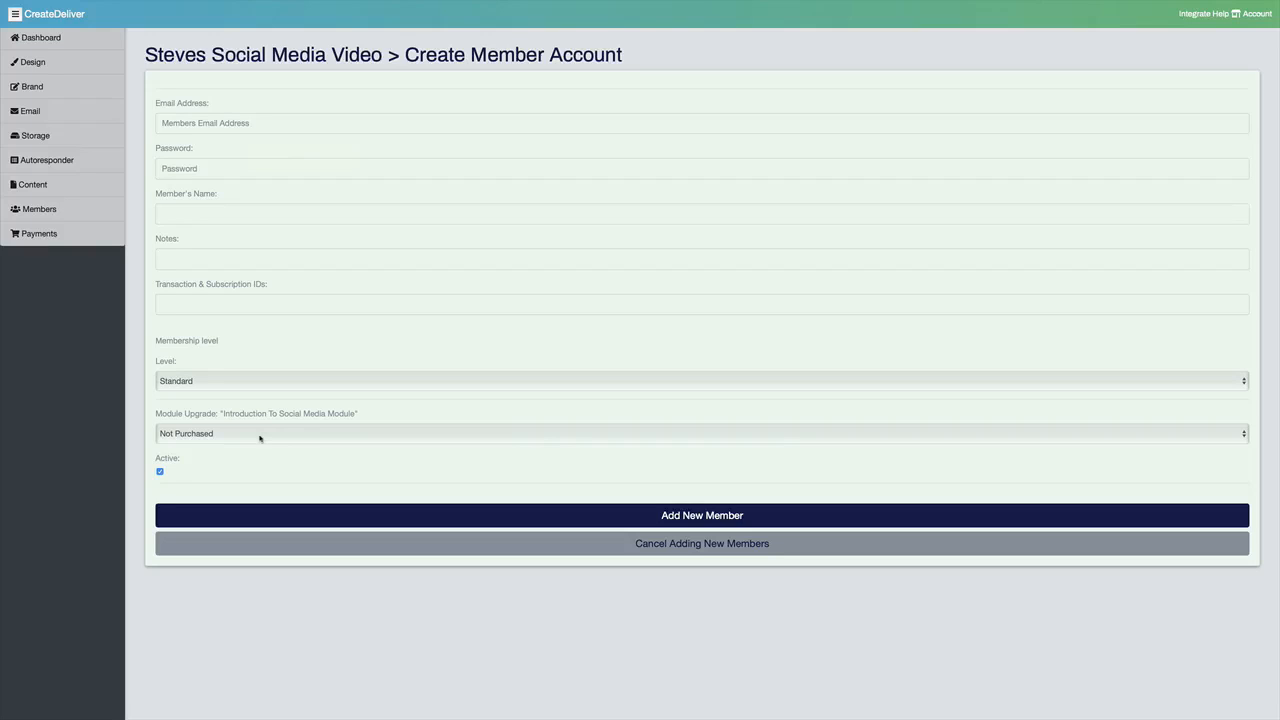
{"action": "left_click", "coordinate": [259, 437]}
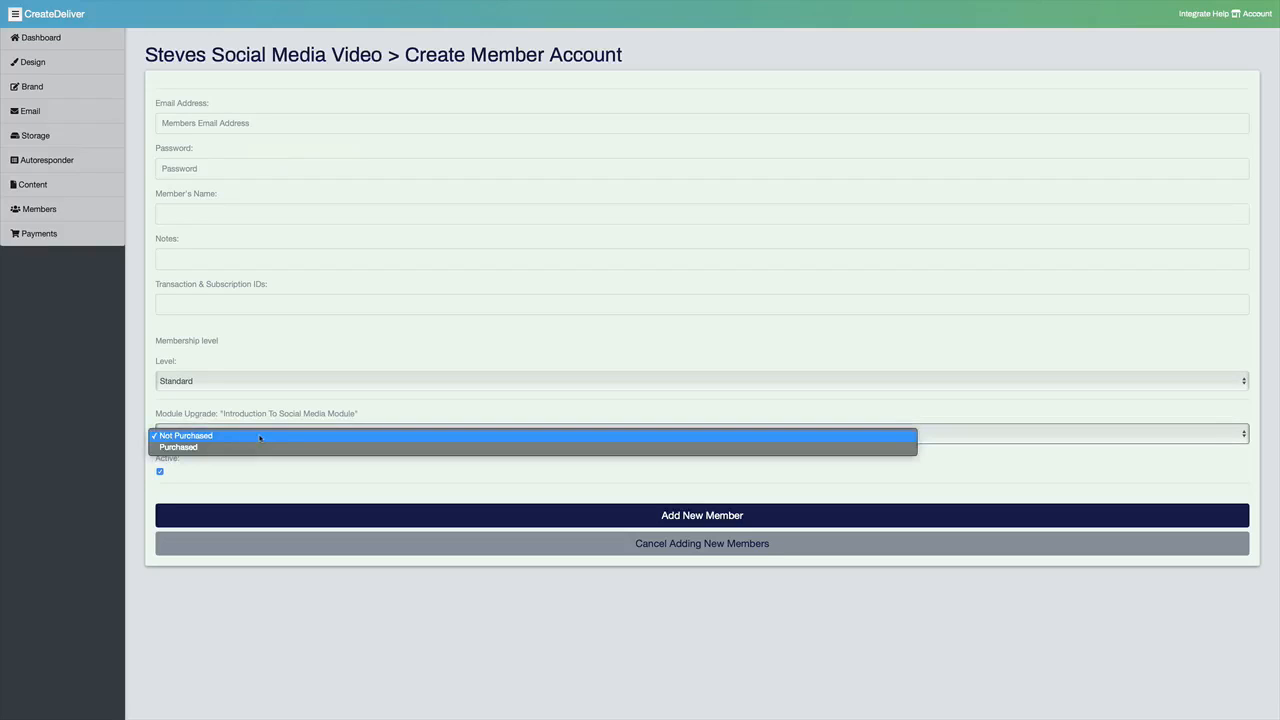
{"action": "left_click", "coordinate": [264, 450]}
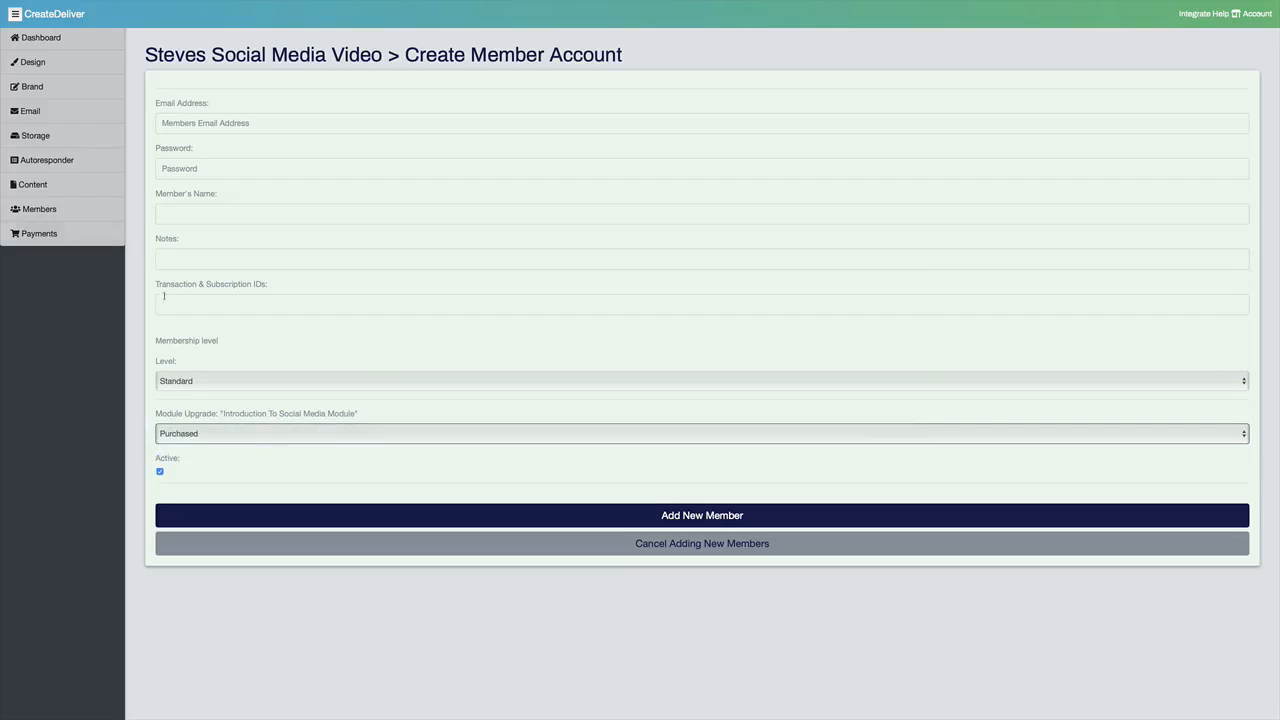
Step: Look through the project's branding and design settings, including the available Google fonts
{"action": "left_click", "coordinate": [60, 97]}
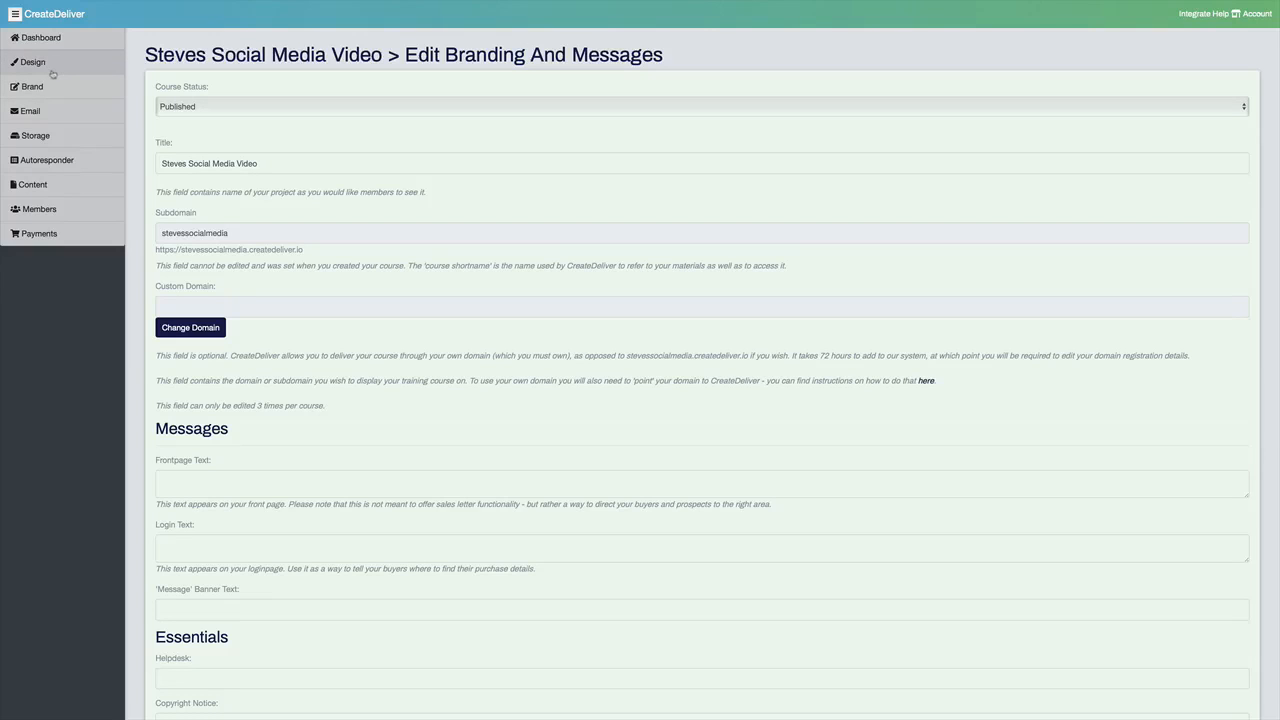
{"action": "left_click", "coordinate": [53, 73]}
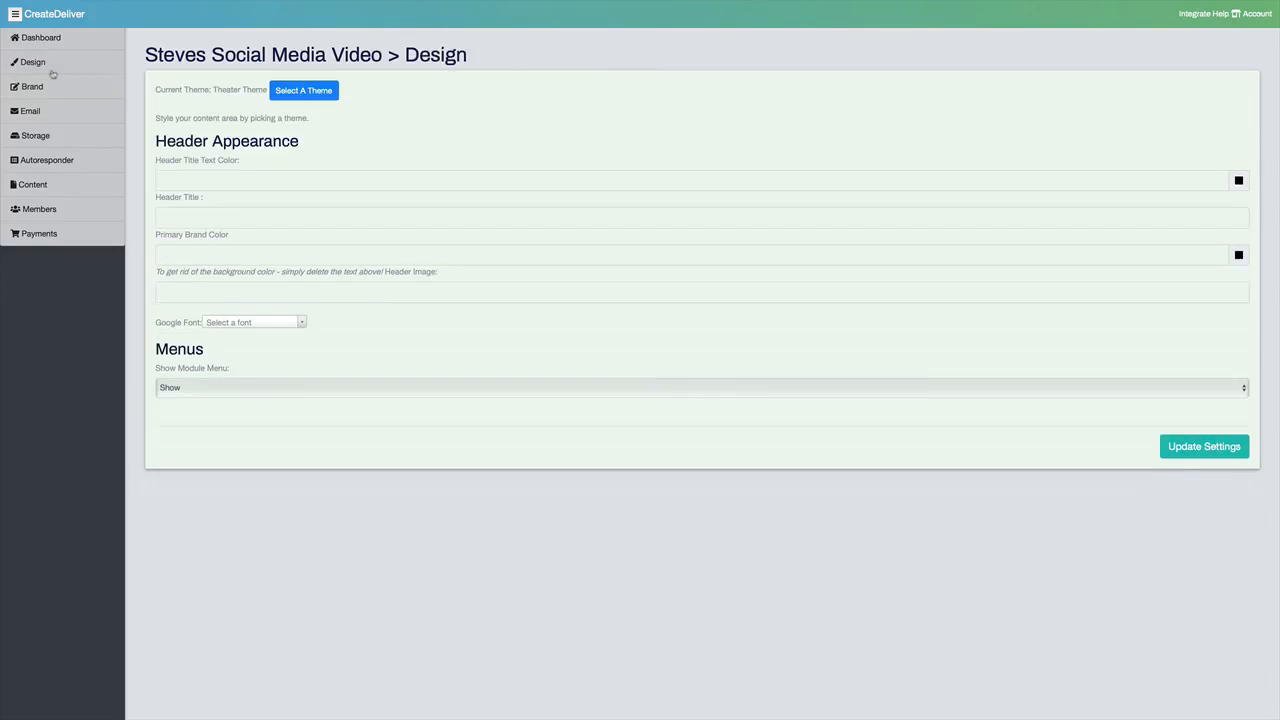
{"action": "left_click", "coordinate": [268, 325]}
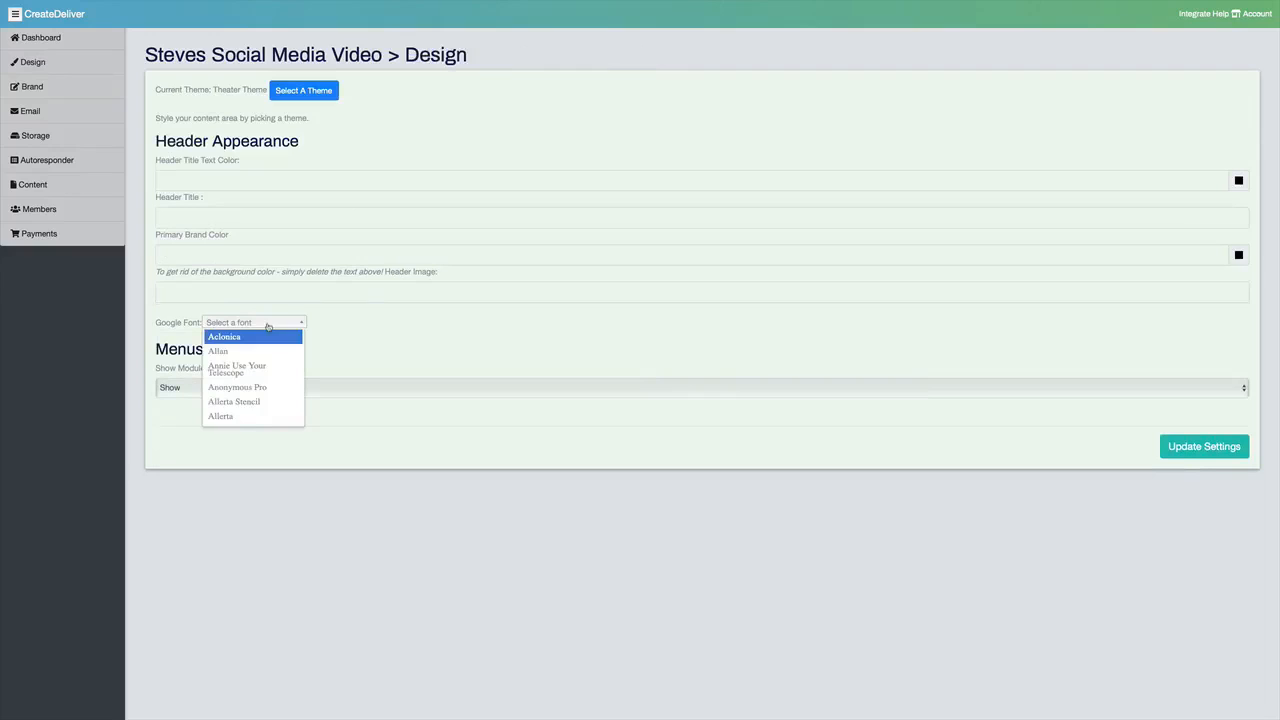
{"action": "left_click", "coordinate": [346, 352]}
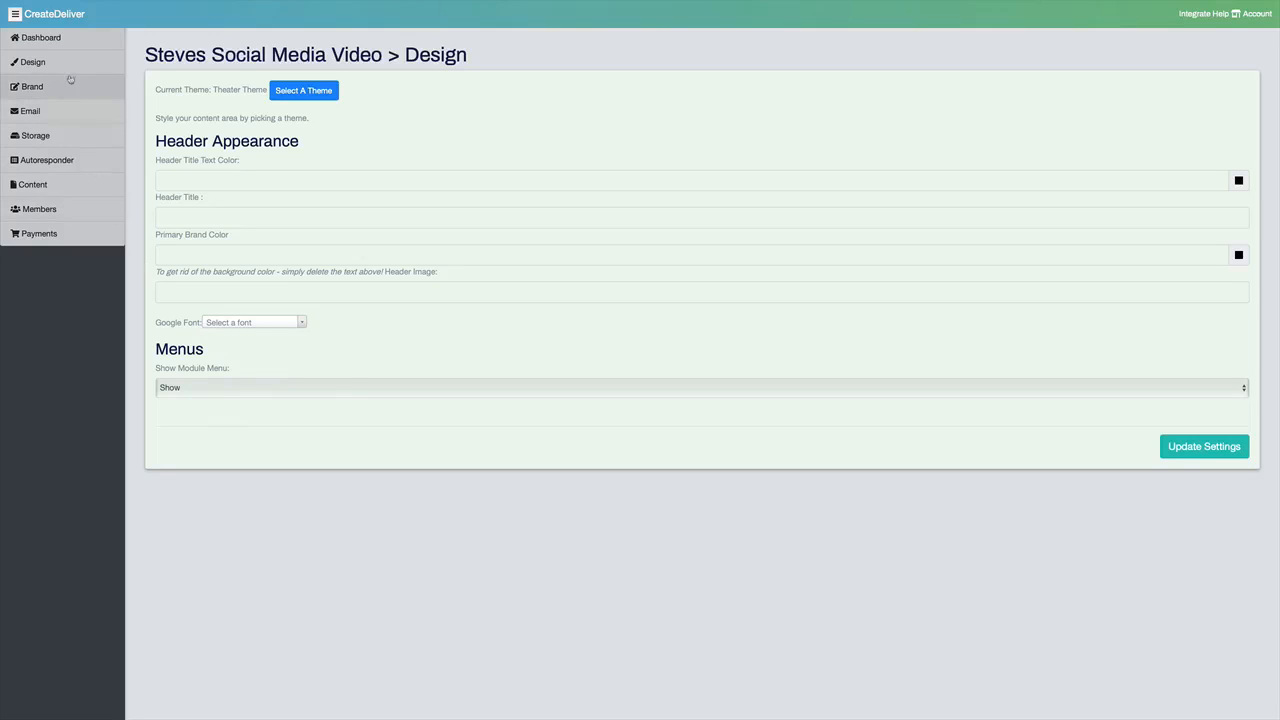
Step: Return to the dashboard and open the member-facing view of the Steves Social Media Video project
{"action": "left_click", "coordinate": [63, 44]}
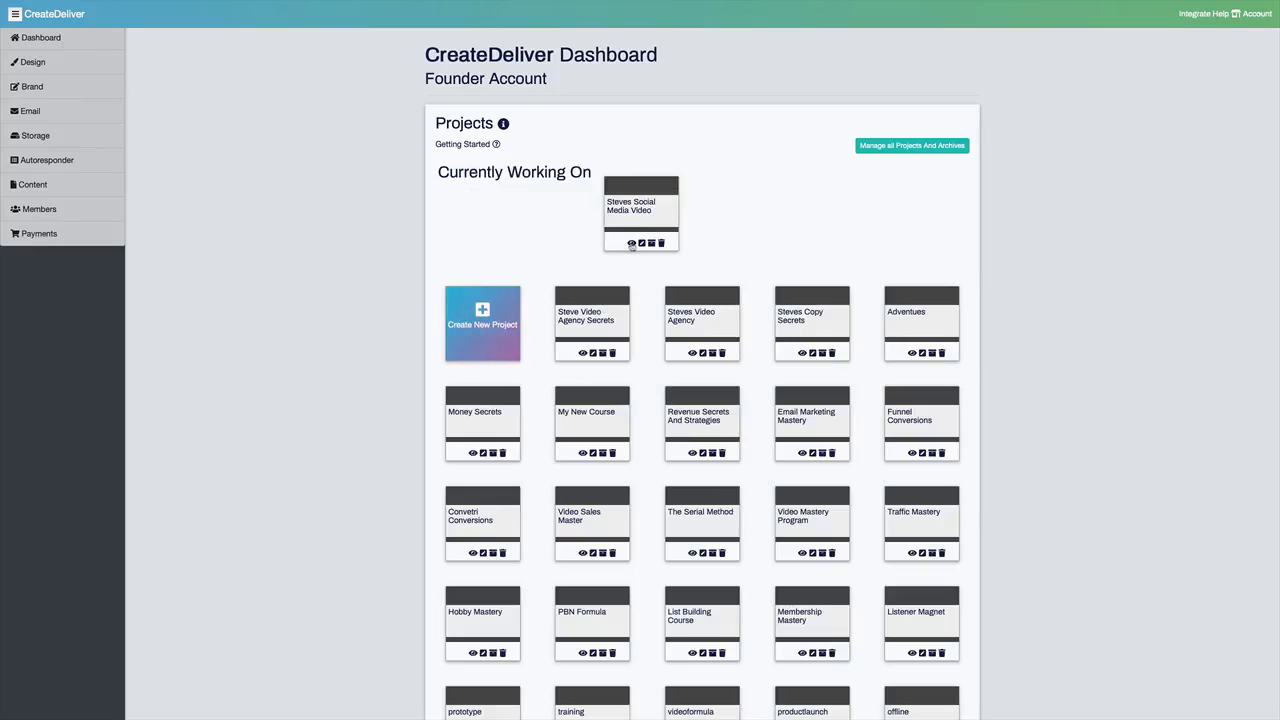
{"action": "left_click", "coordinate": [630, 243]}
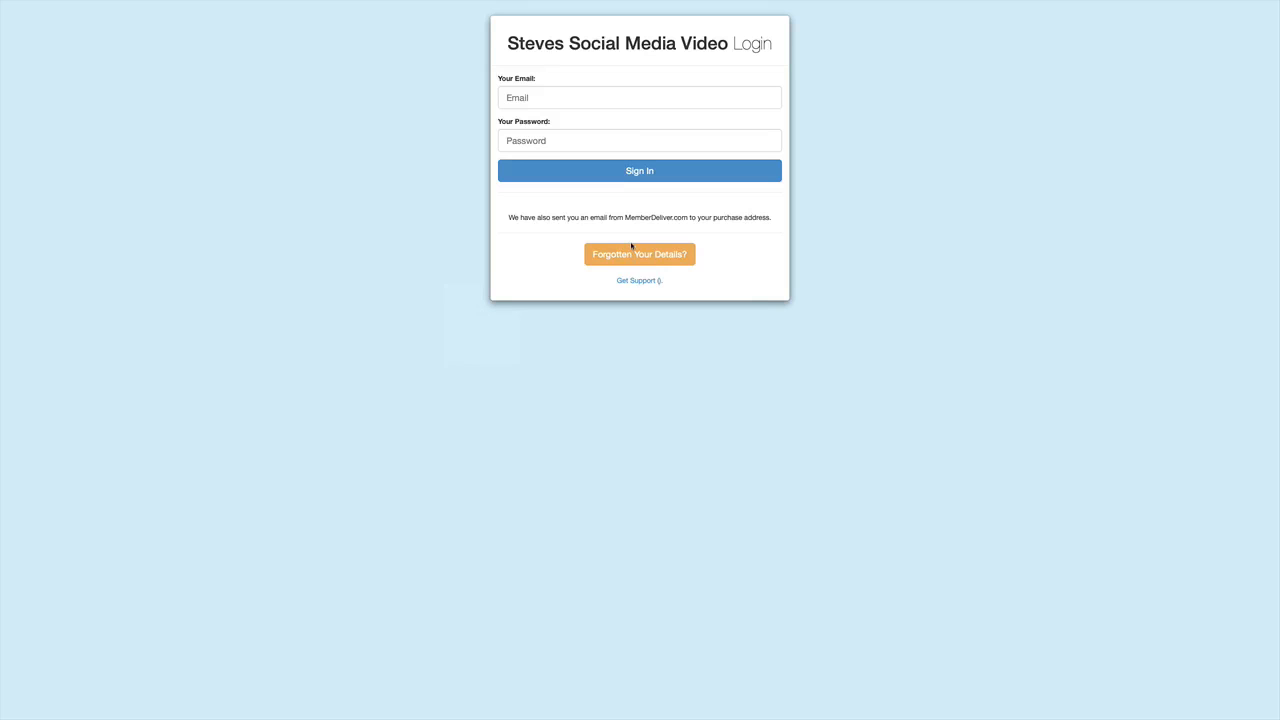